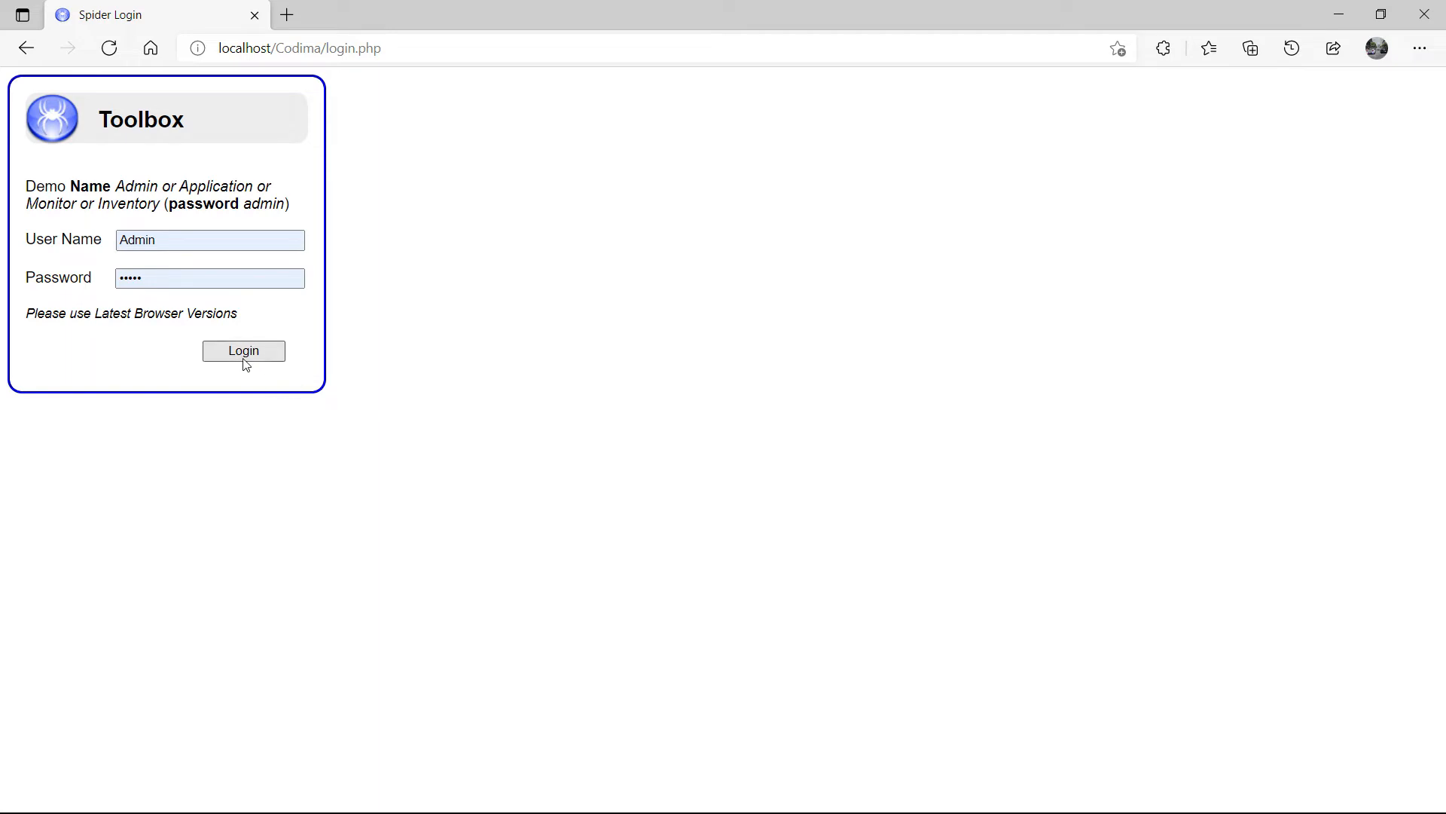
Step: Log in with the demo Admin account and go to the Discover Network page
left_click(242, 360)
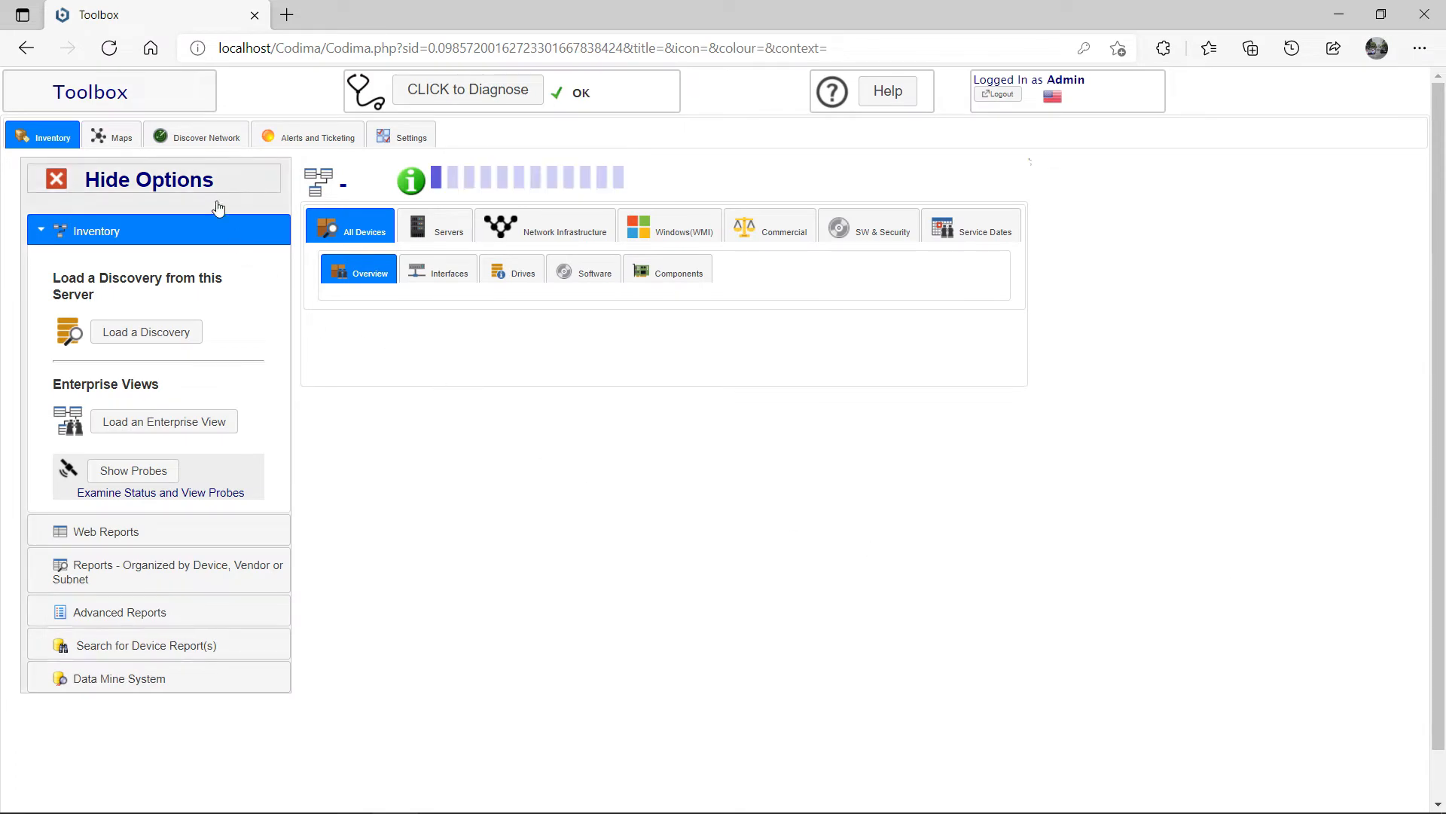
left_click(245, 142)
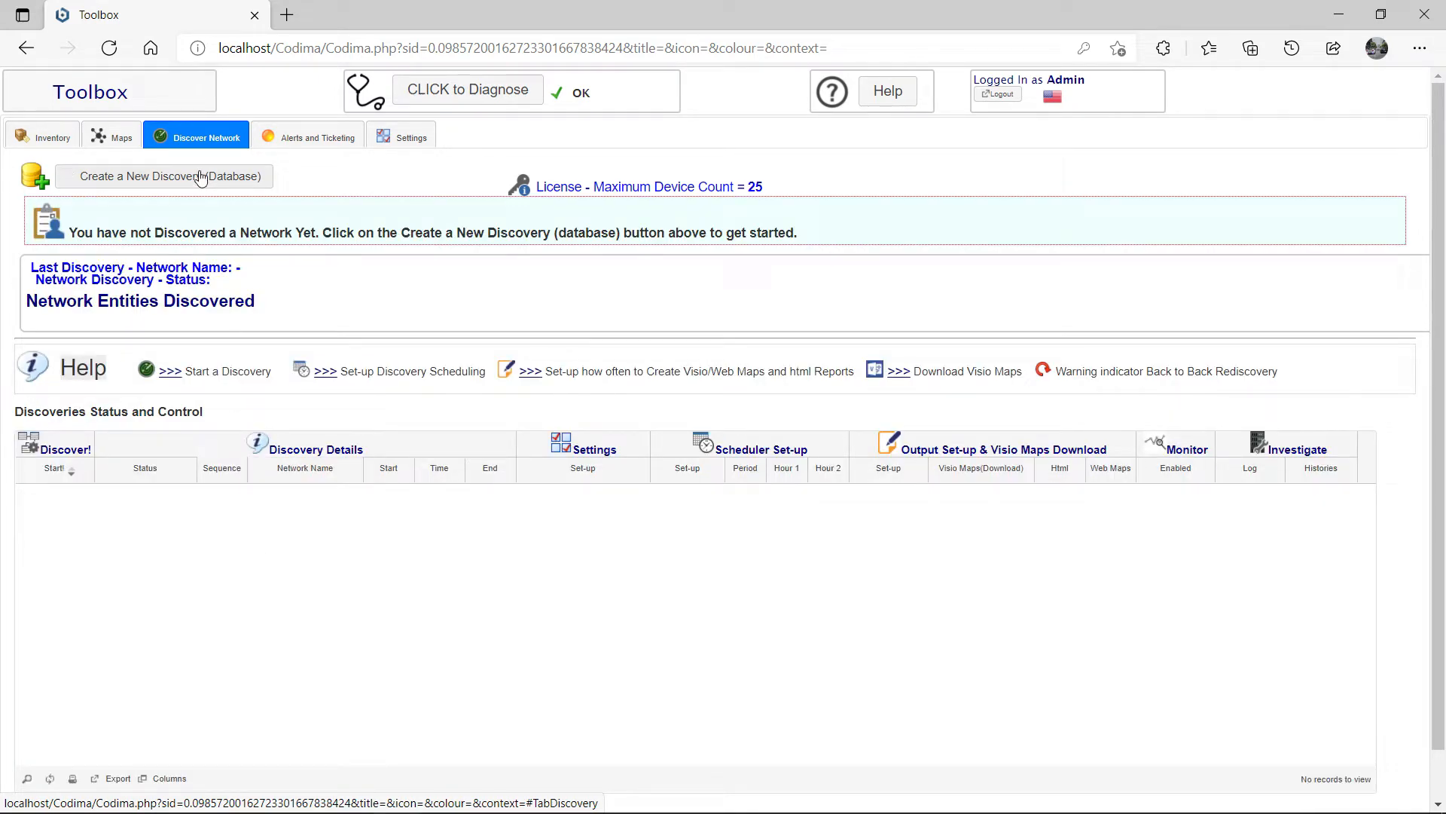
Step: Create a new discovery database named 'MyDiscovery' and acknowledge the status message
left_click(199, 177)
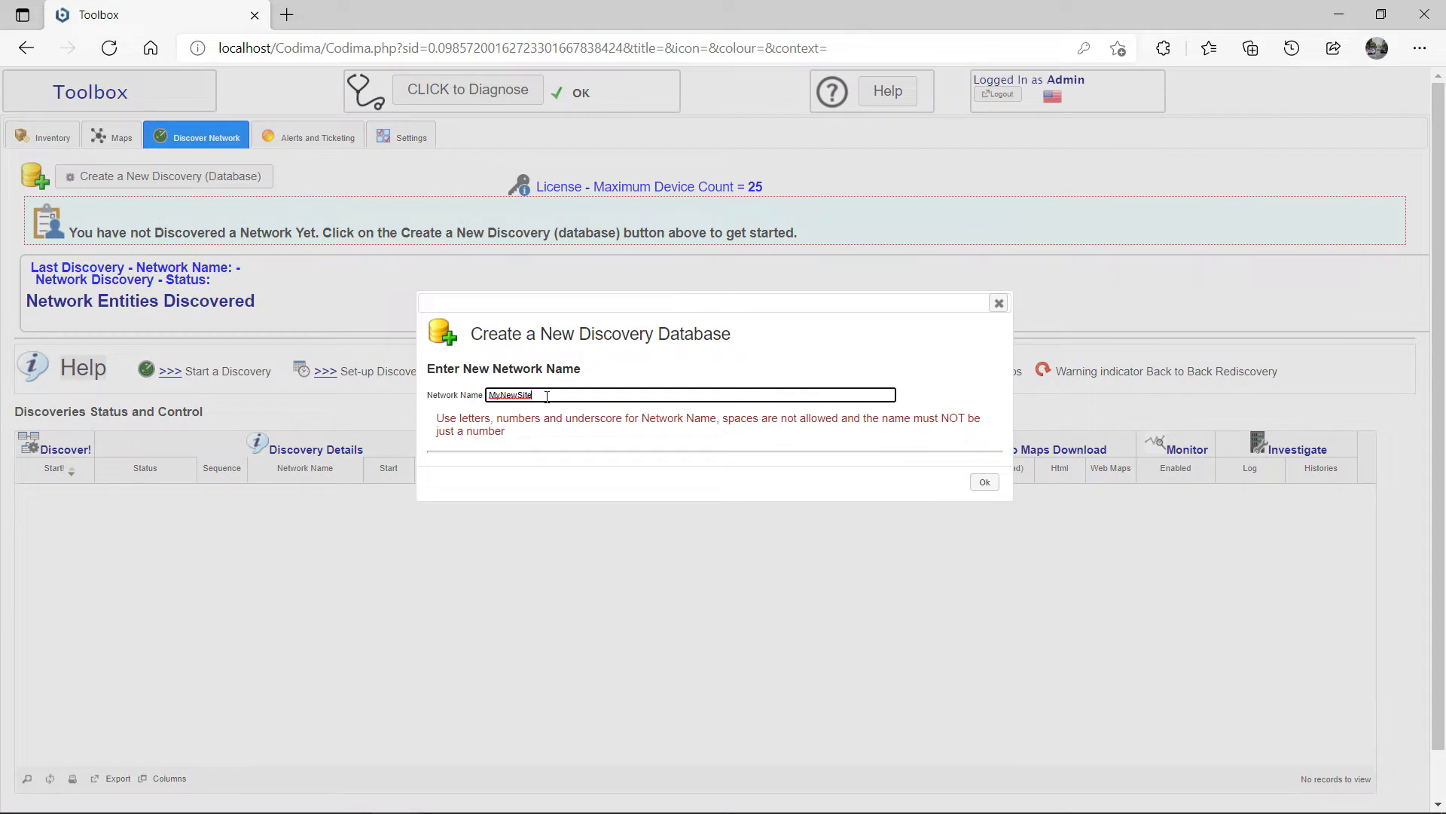
left_click_drag(547, 397, 416, 372)
type("MyD")
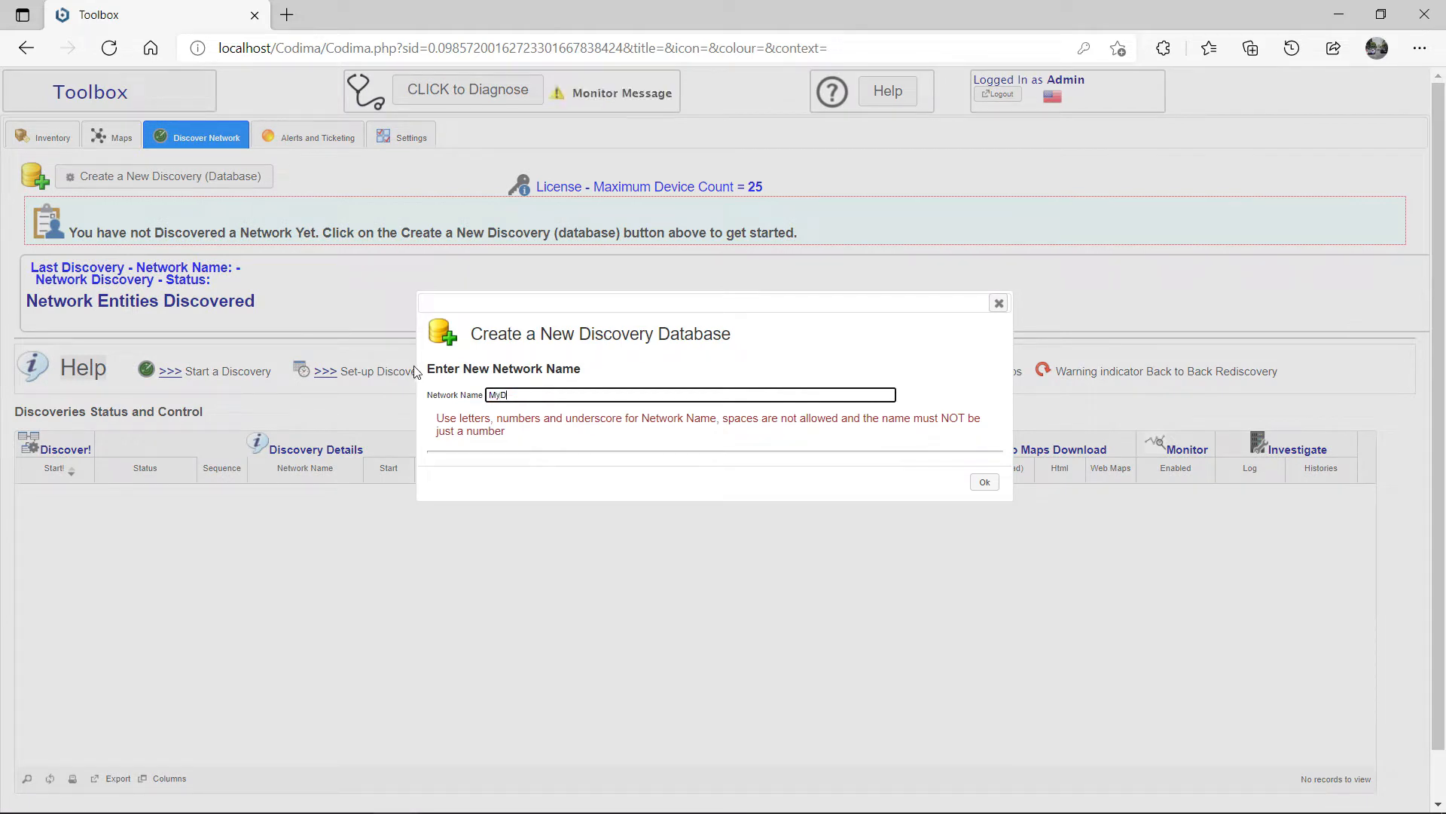
type("iscovery")
left_click(990, 484)
left_click(948, 486)
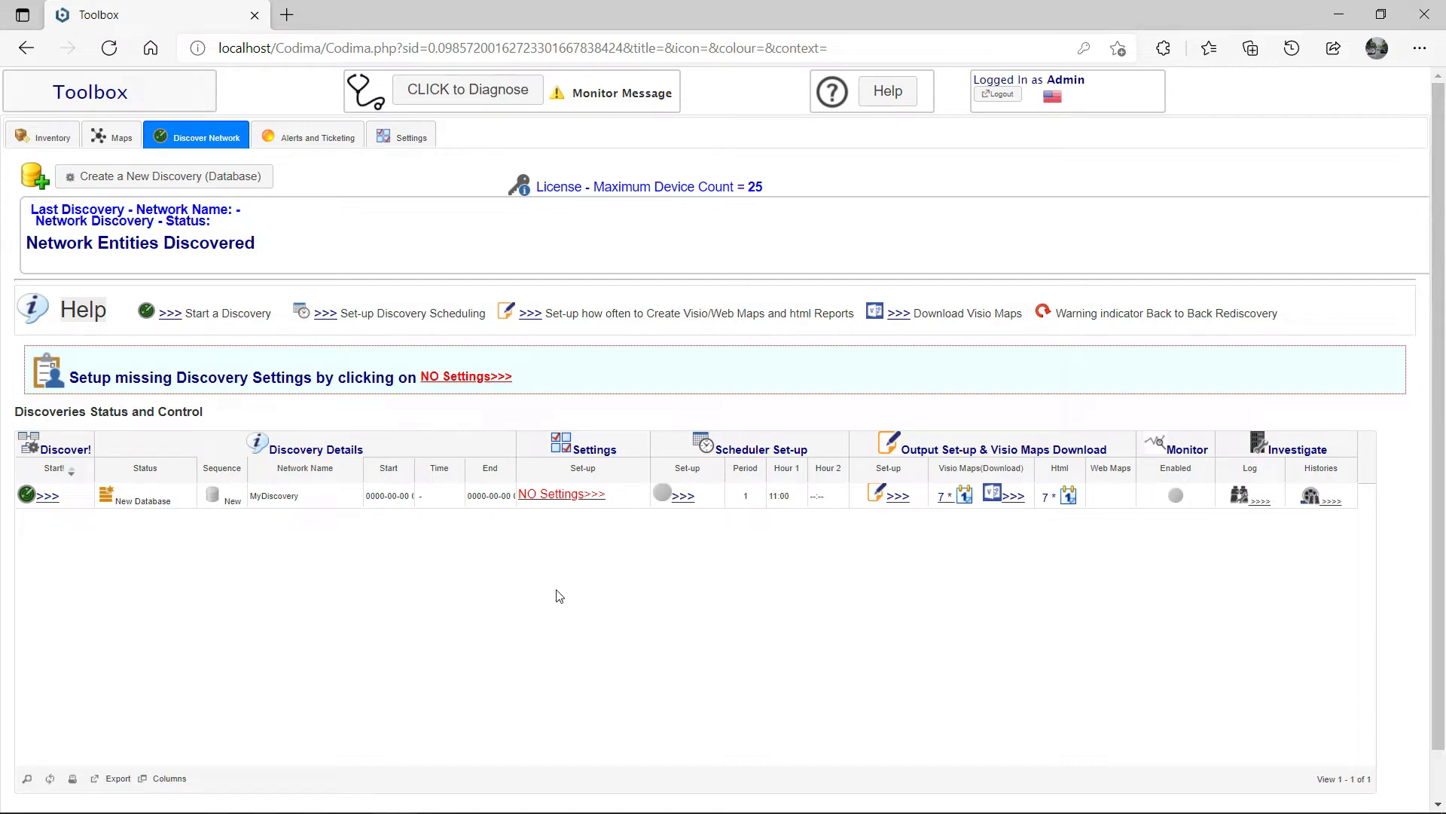
Step: Open MyDiscovery's settings and adjust the detail level and speed/bandwidth sliders
left_click(584, 494)
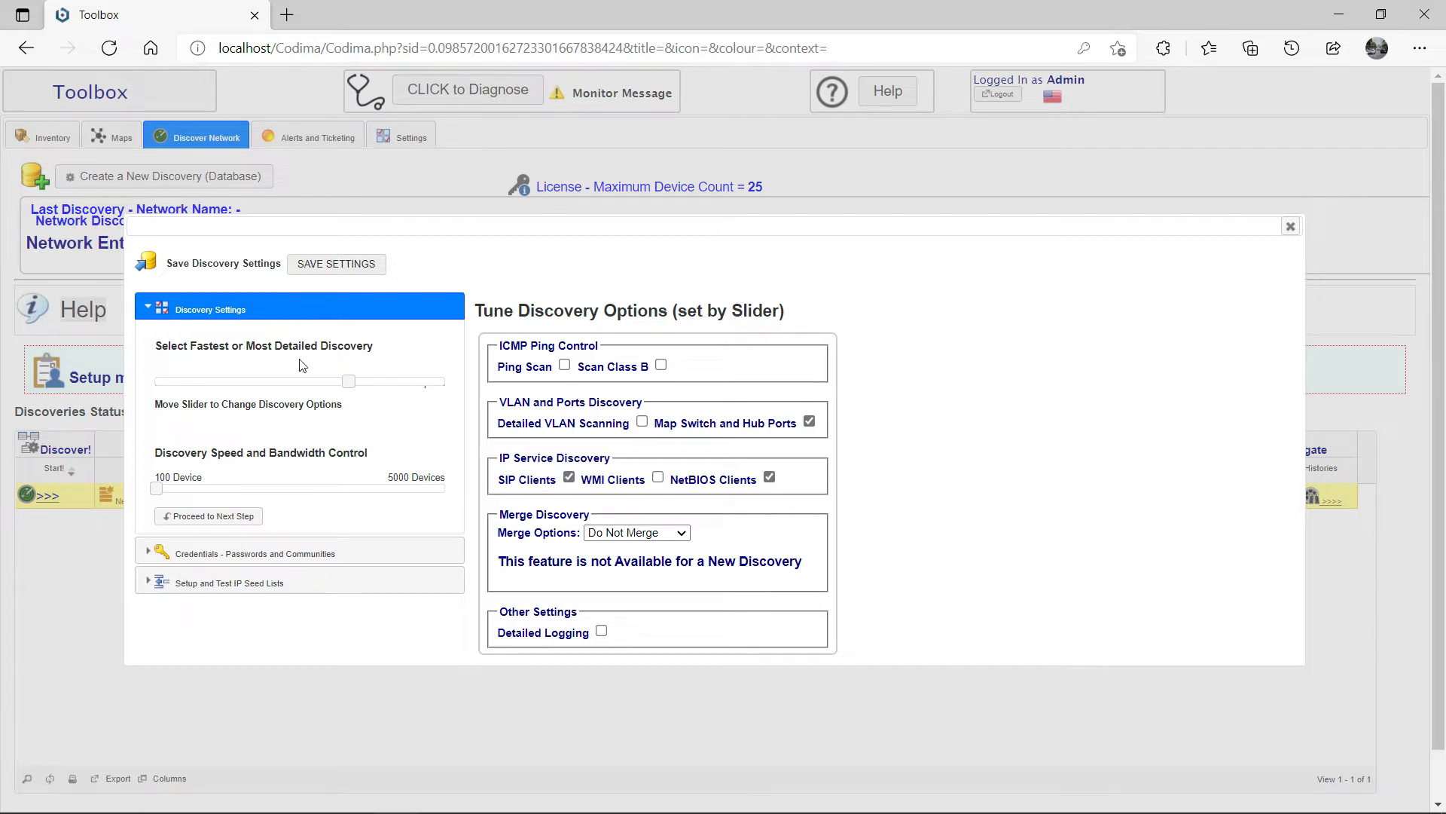
left_click(349, 382)
left_click_drag(309, 388, 384, 391)
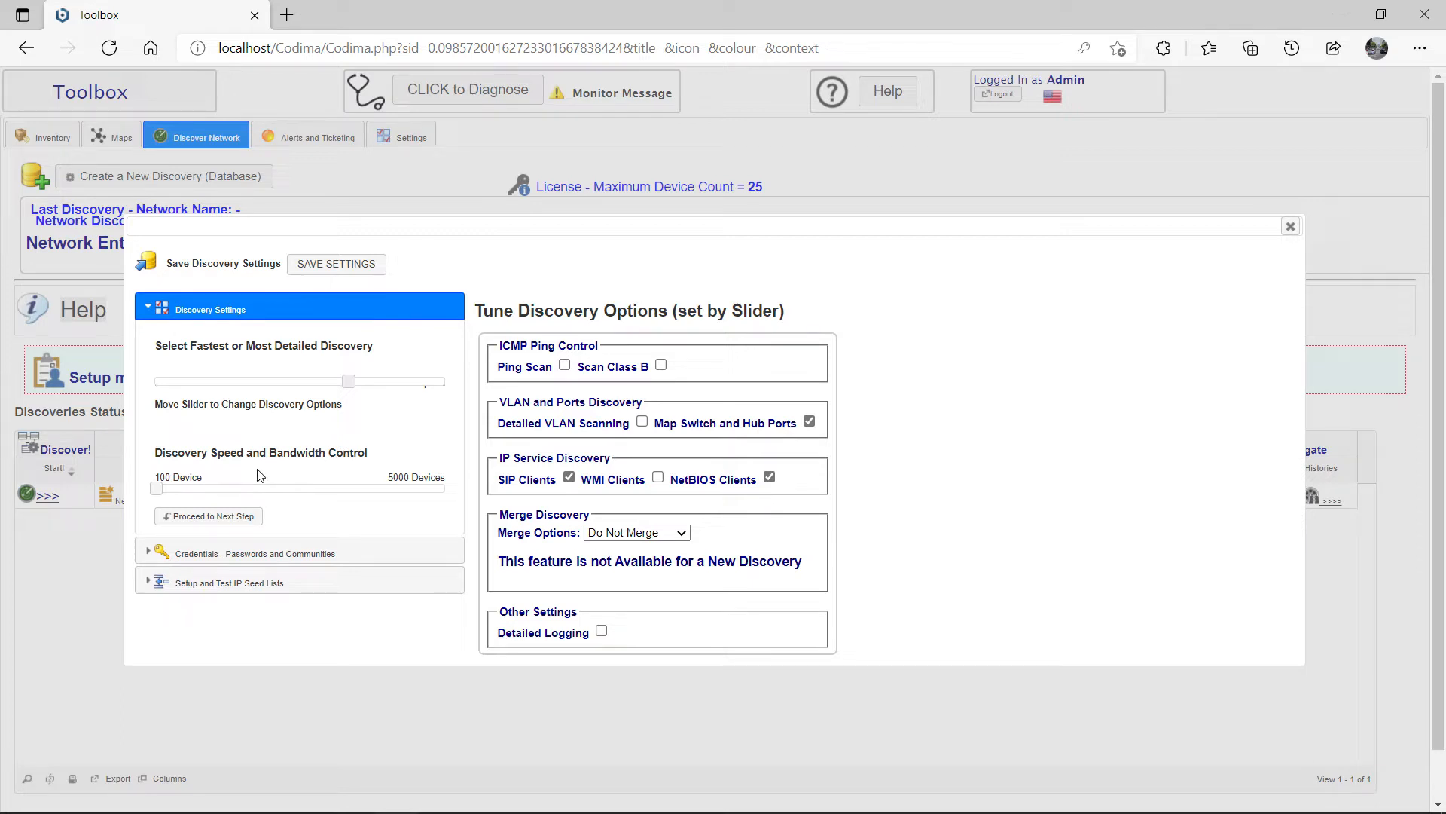
mouse_move(158, 491)
left_mouse_down()
mouse_move(431, 491)
mouse_move(154, 495)
left_mouse_up()
Step: Leave Ping Scan and Scan Class B off and keep Do Not Merge as the merge option
left_click(565, 367)
left_click(565, 367)
left_click(661, 366)
left_click(661, 366)
left_click(644, 536)
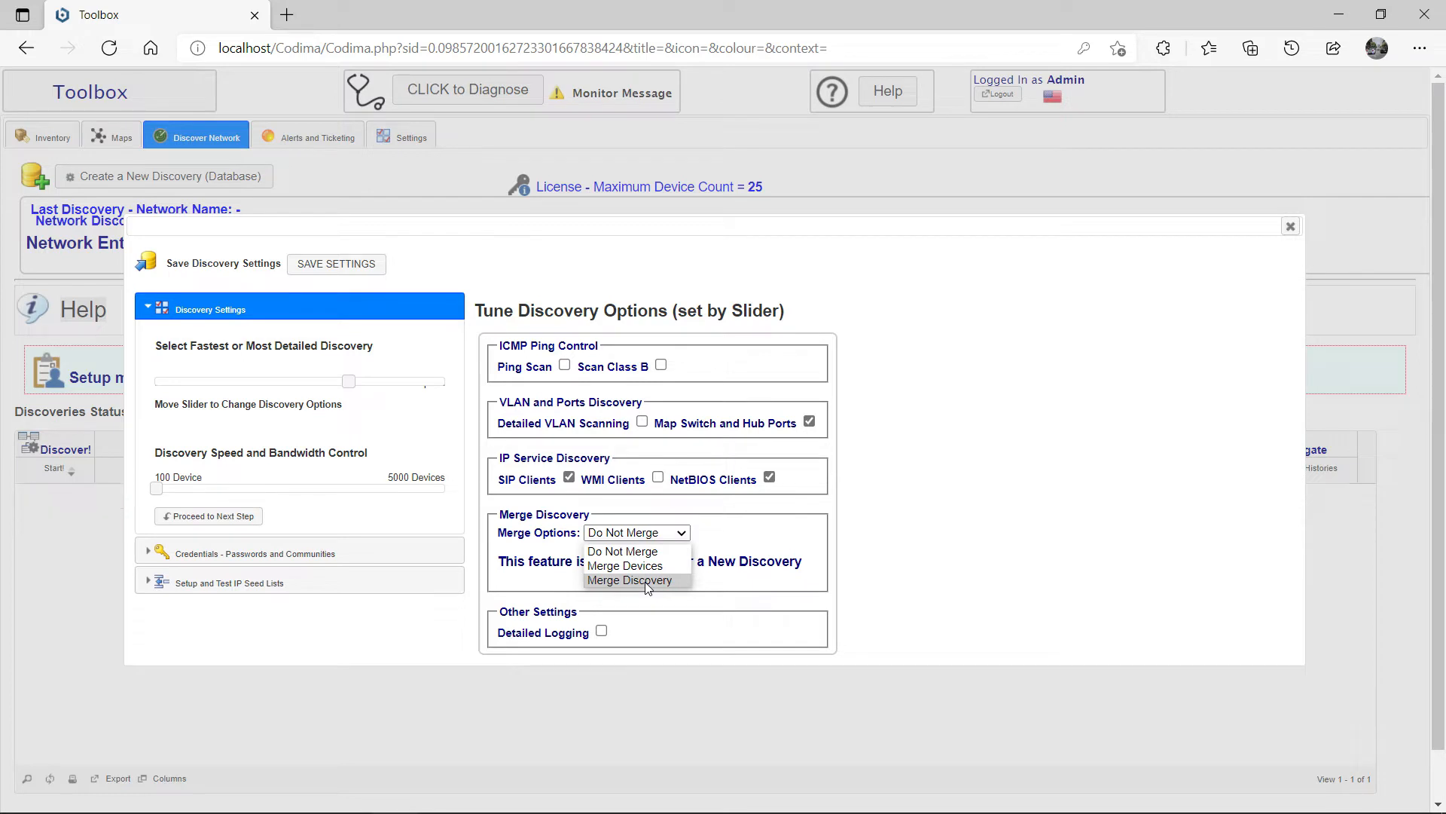
left_click(646, 538)
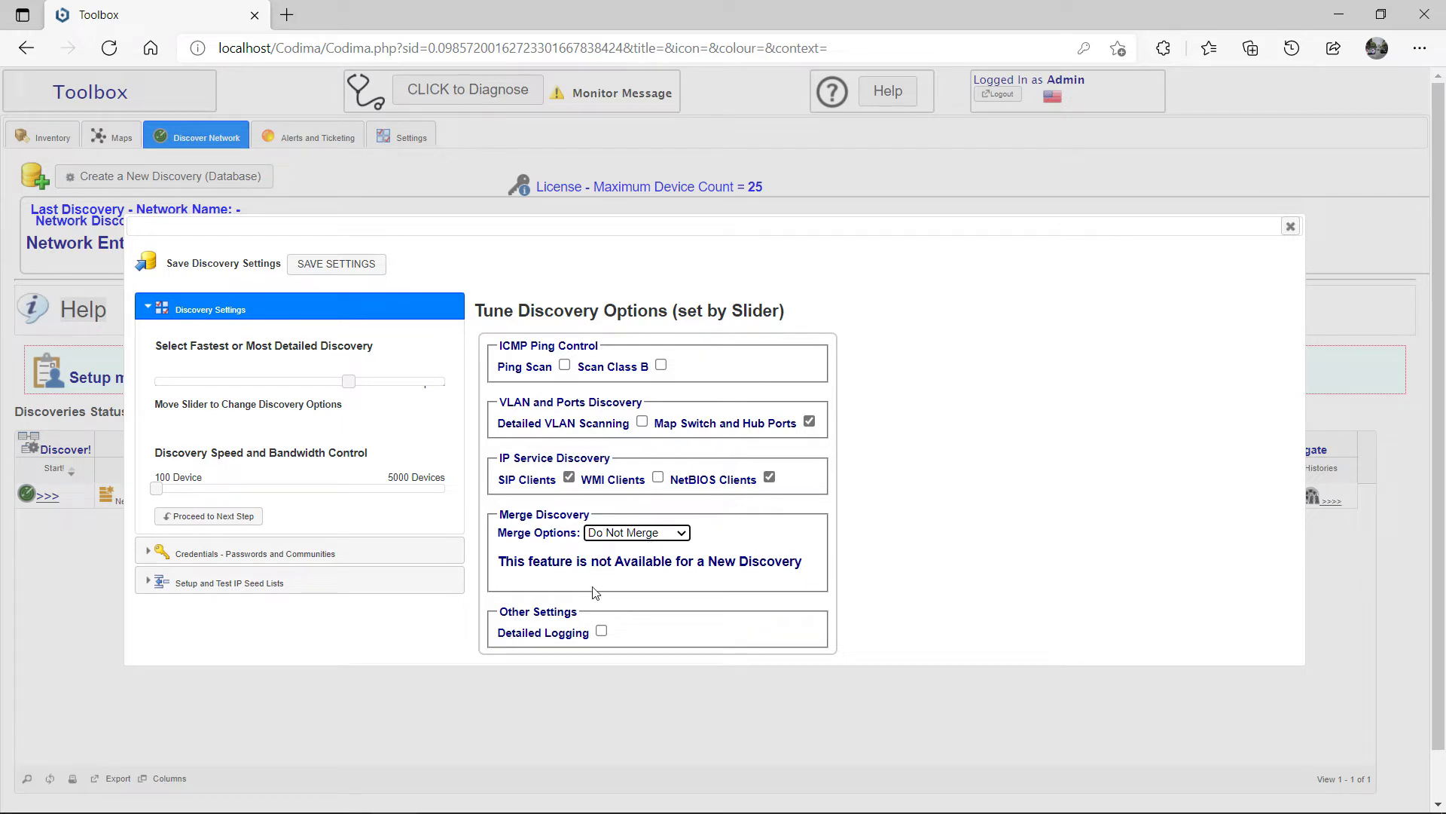
Step: Leave detailed logging off and show the Passwords and Communities credentials
left_click(601, 632)
left_click(601, 632)
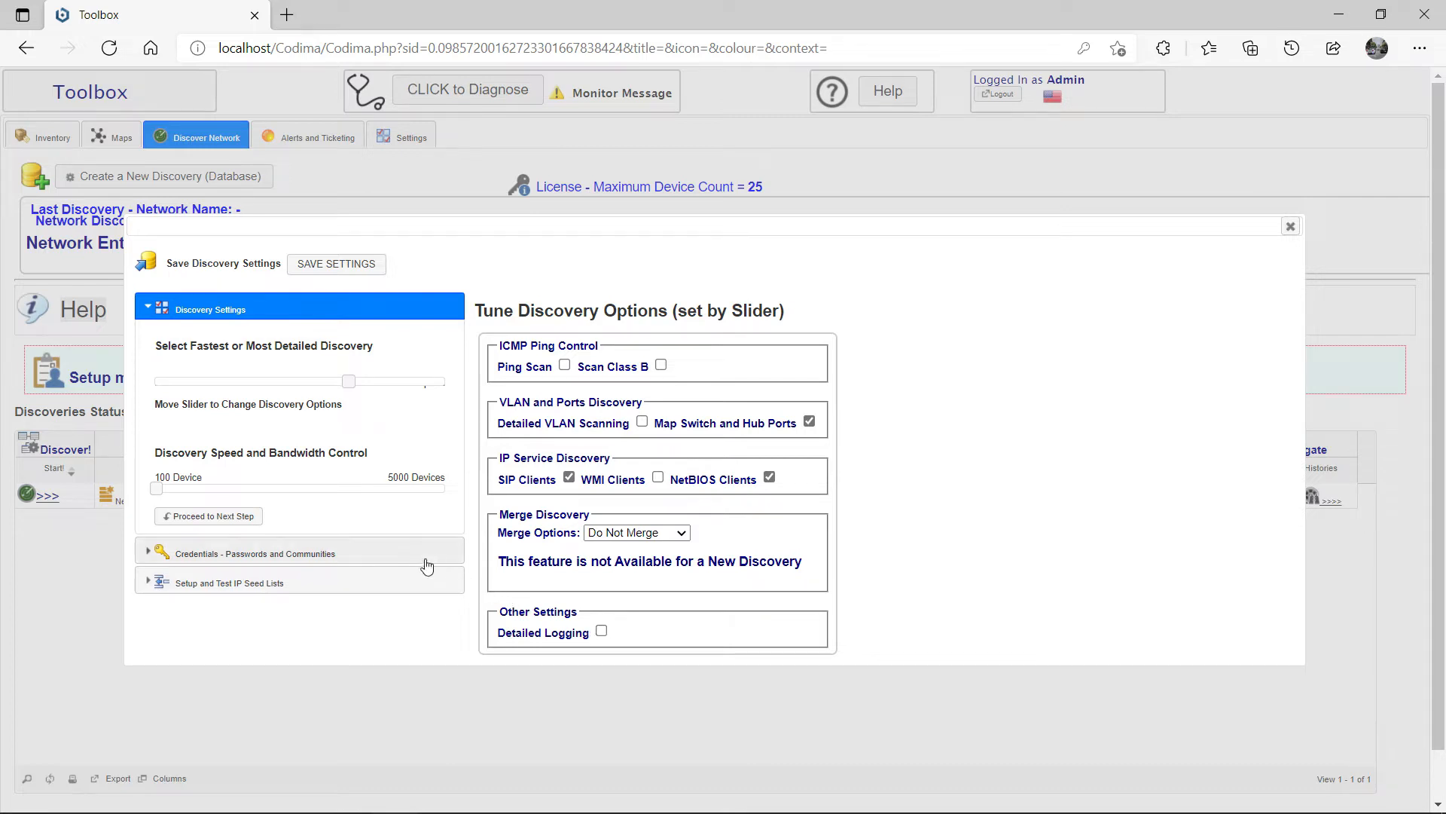
left_click(420, 558)
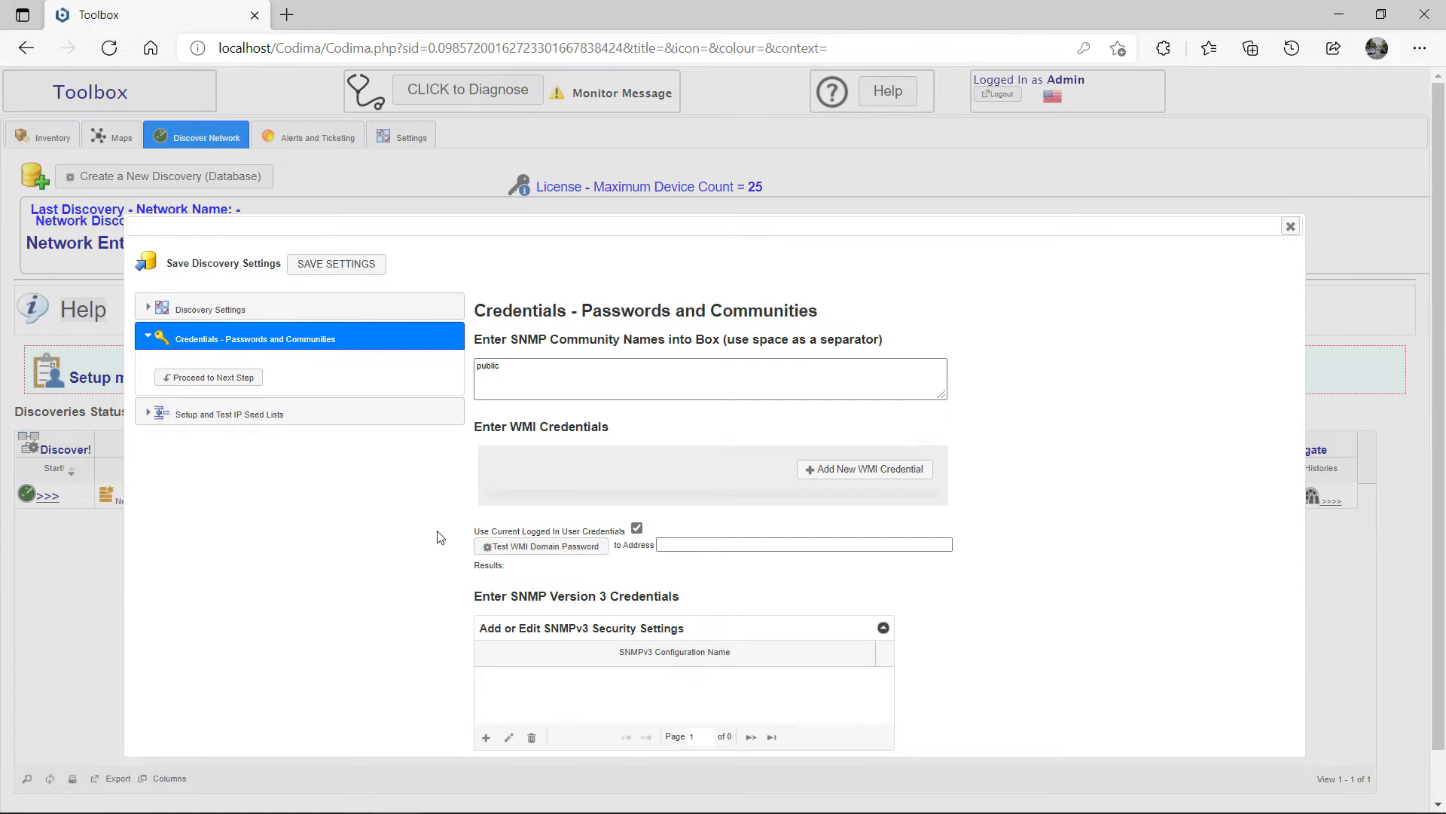
Step: Keep public as the only SNMP community, discarding the typed 'private' entry
left_click(521, 372)
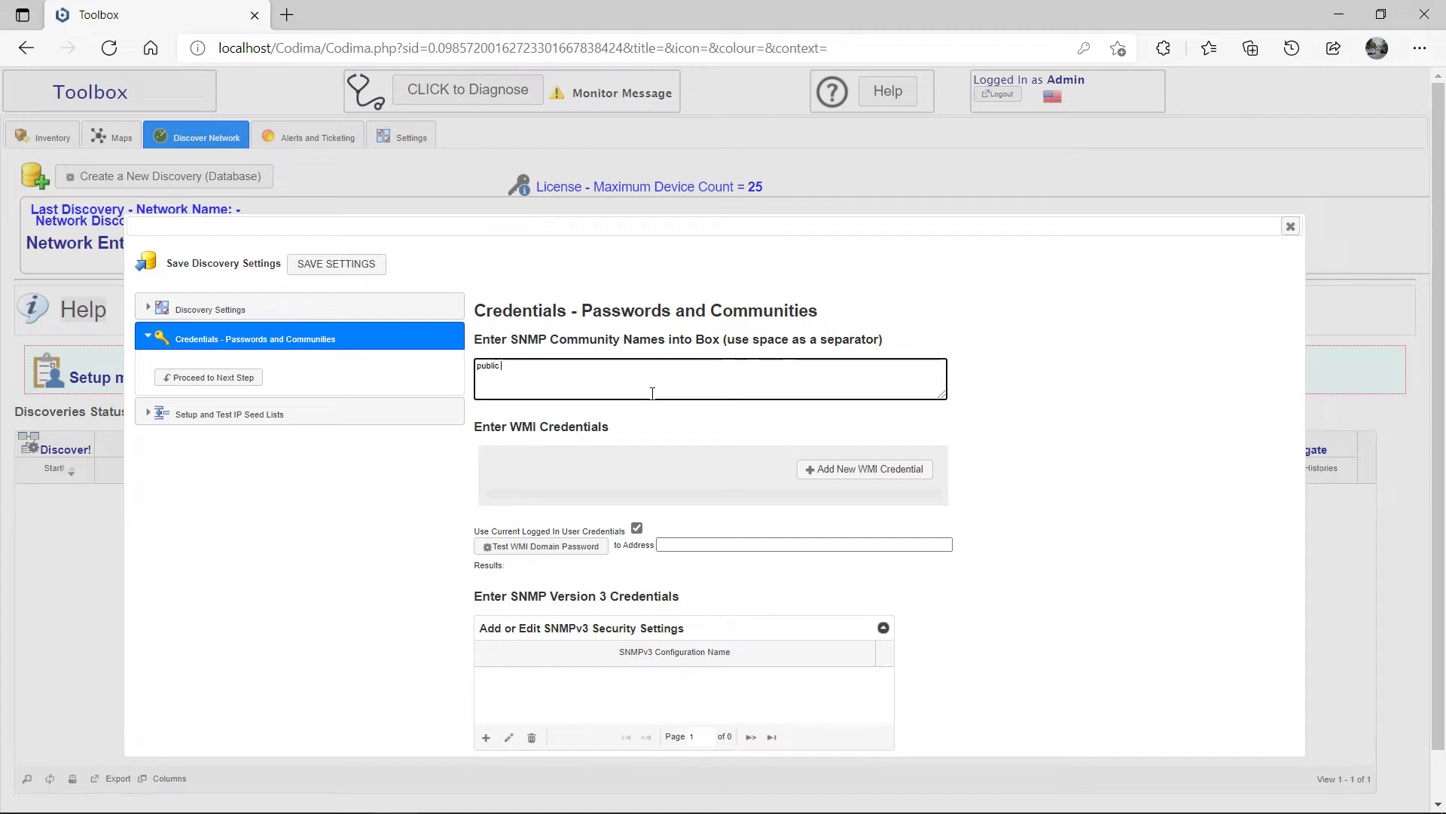
type("private")
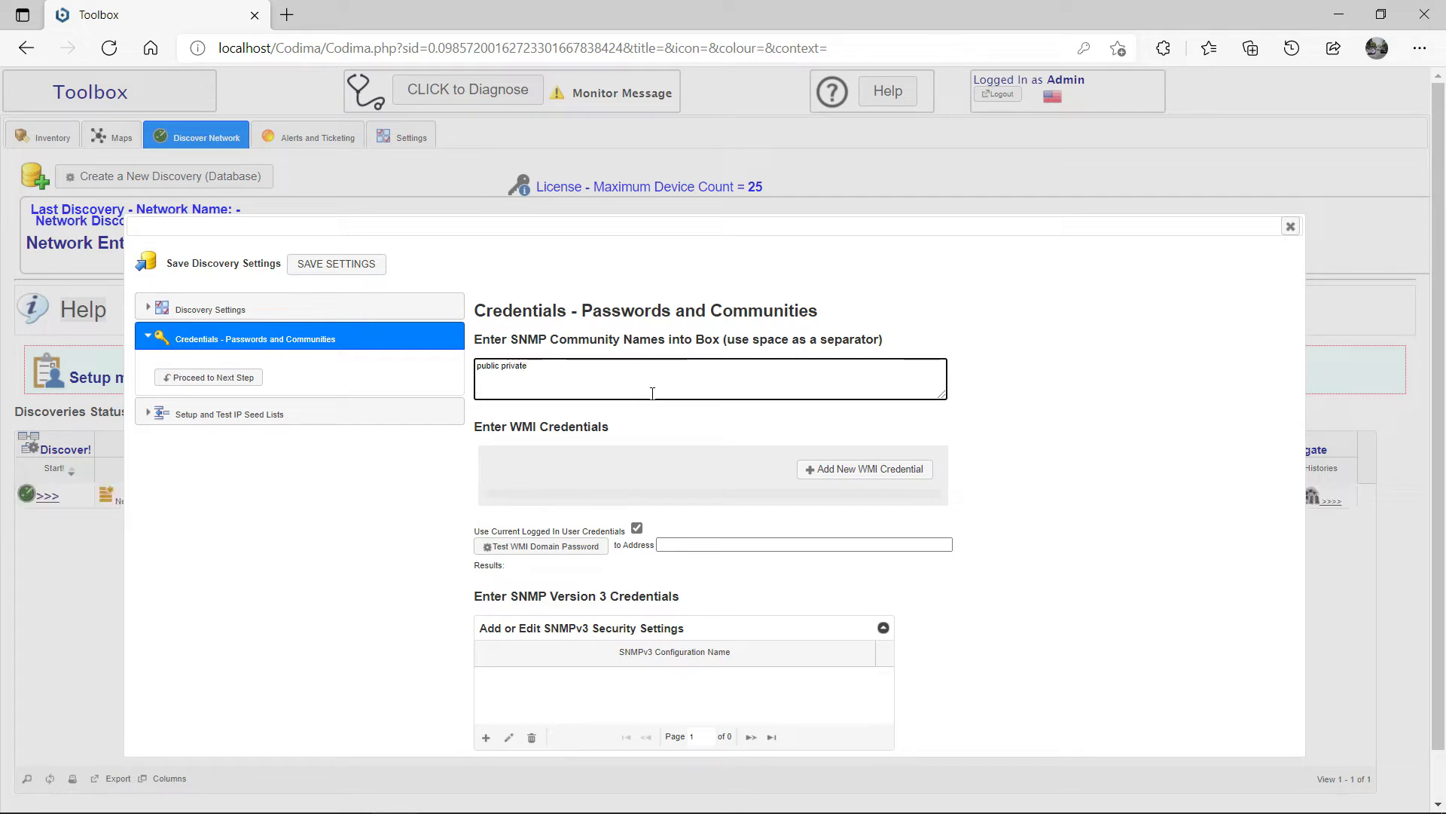
key("BackSpace")
key("BackSpace")
key("BackSpace")
key("BackSpace")
key("BackSpace")
key("BackSpace")
key("BackSpace")
key("BackSpace")
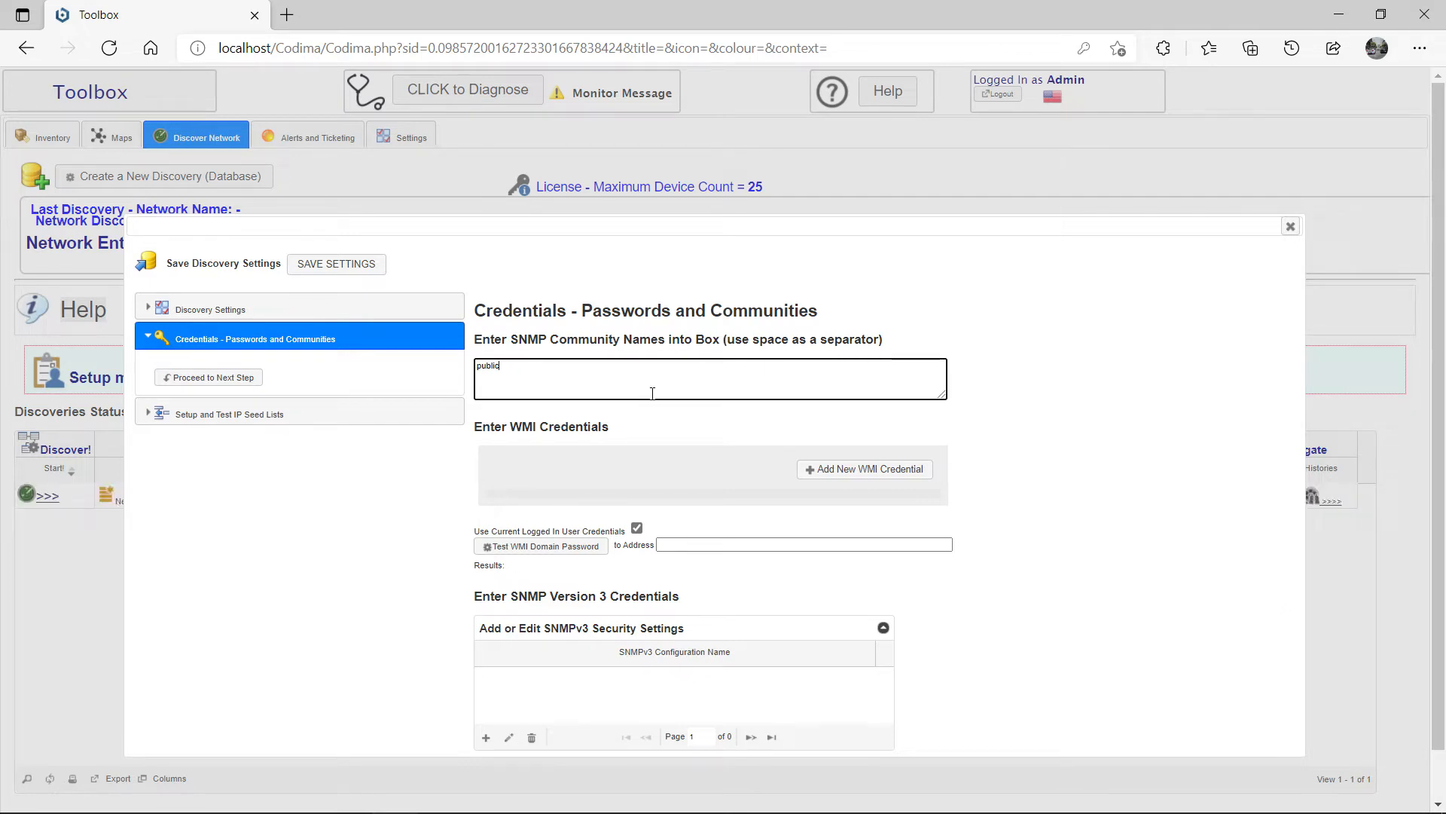
Step: Cancel the new WMI credential and SNMPv3 forms without saving, then show IP seed list setup
left_click(885, 480)
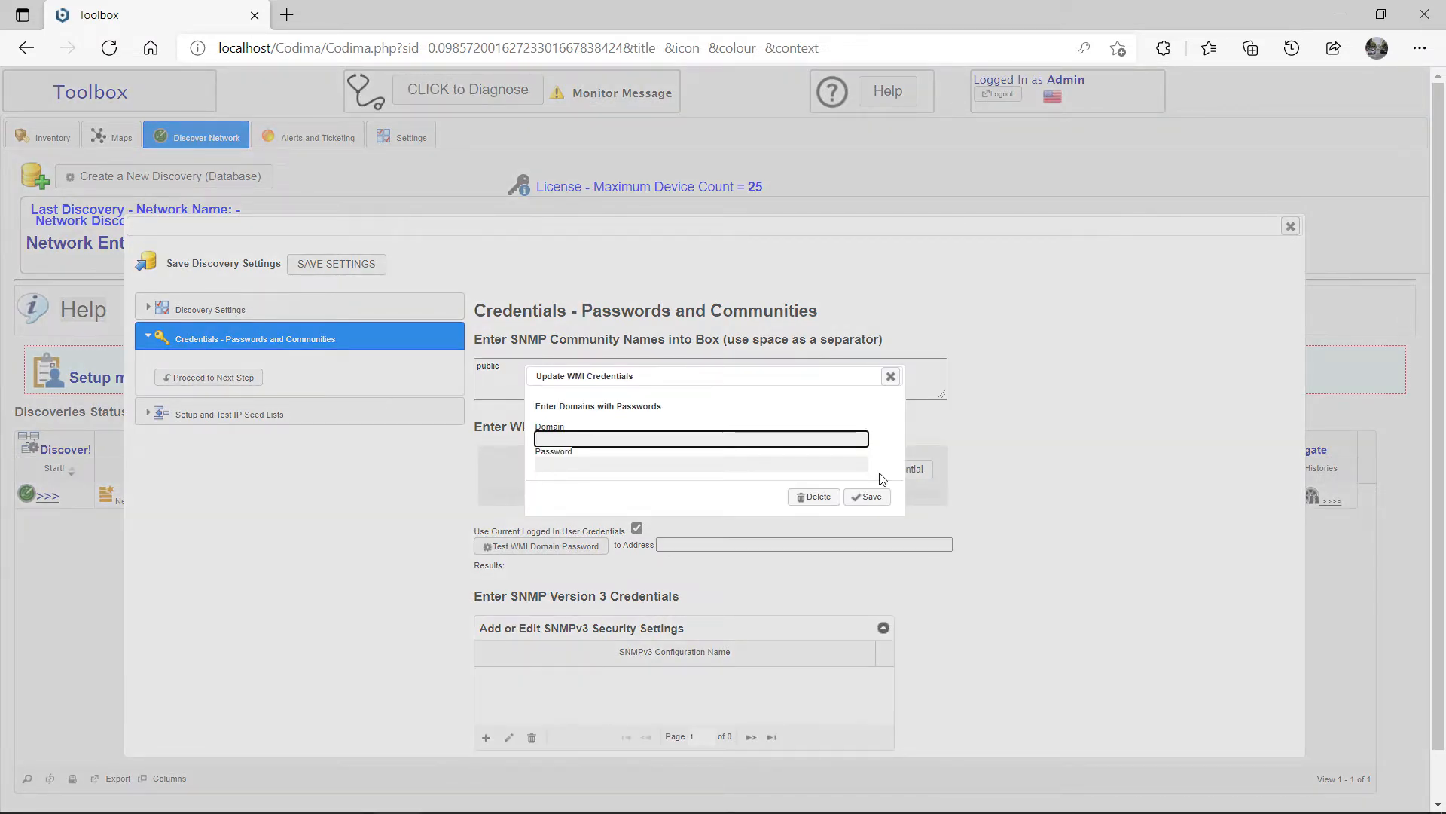
left_click(890, 376)
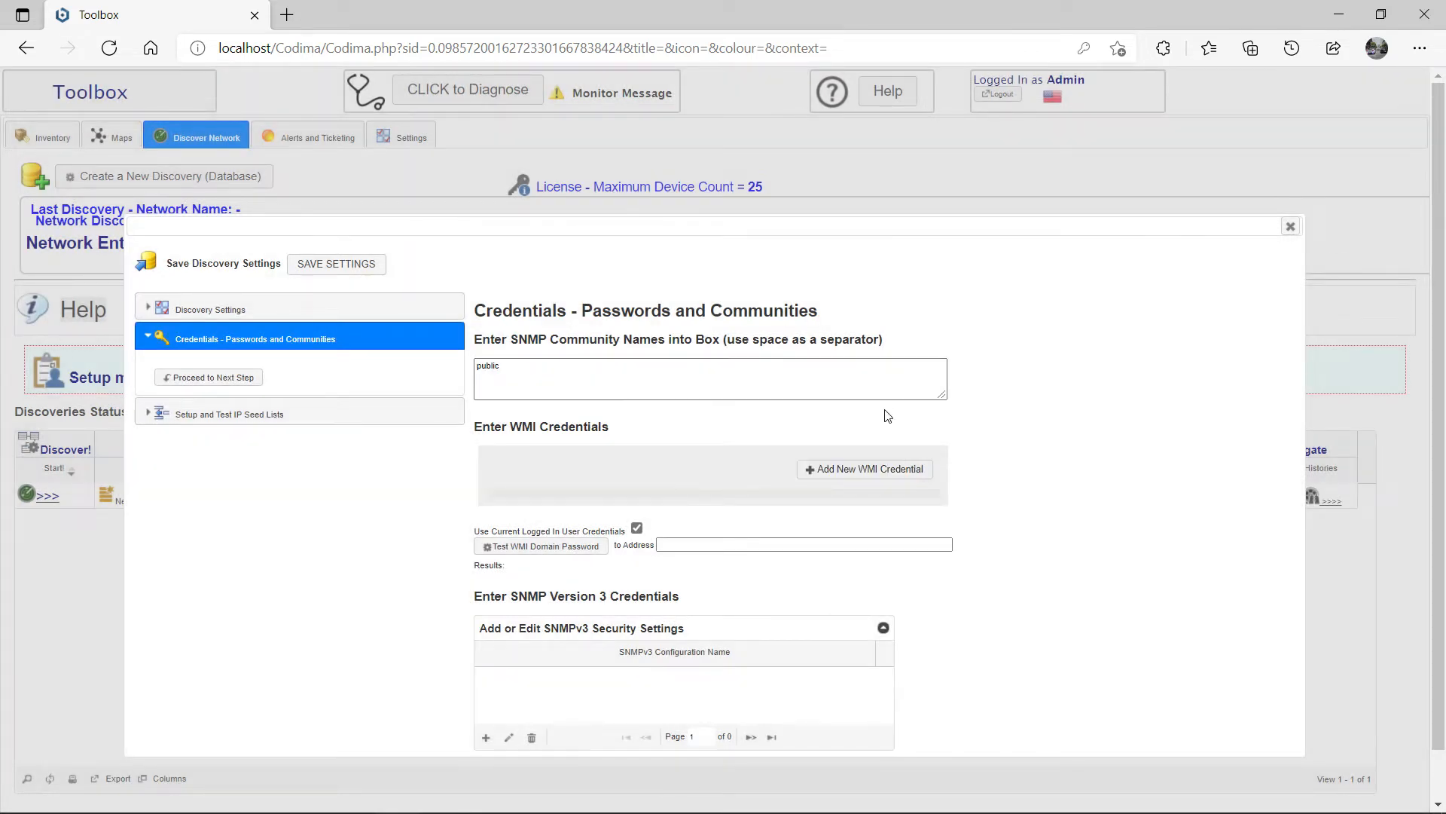
scroll(829, 515, "down", 1)
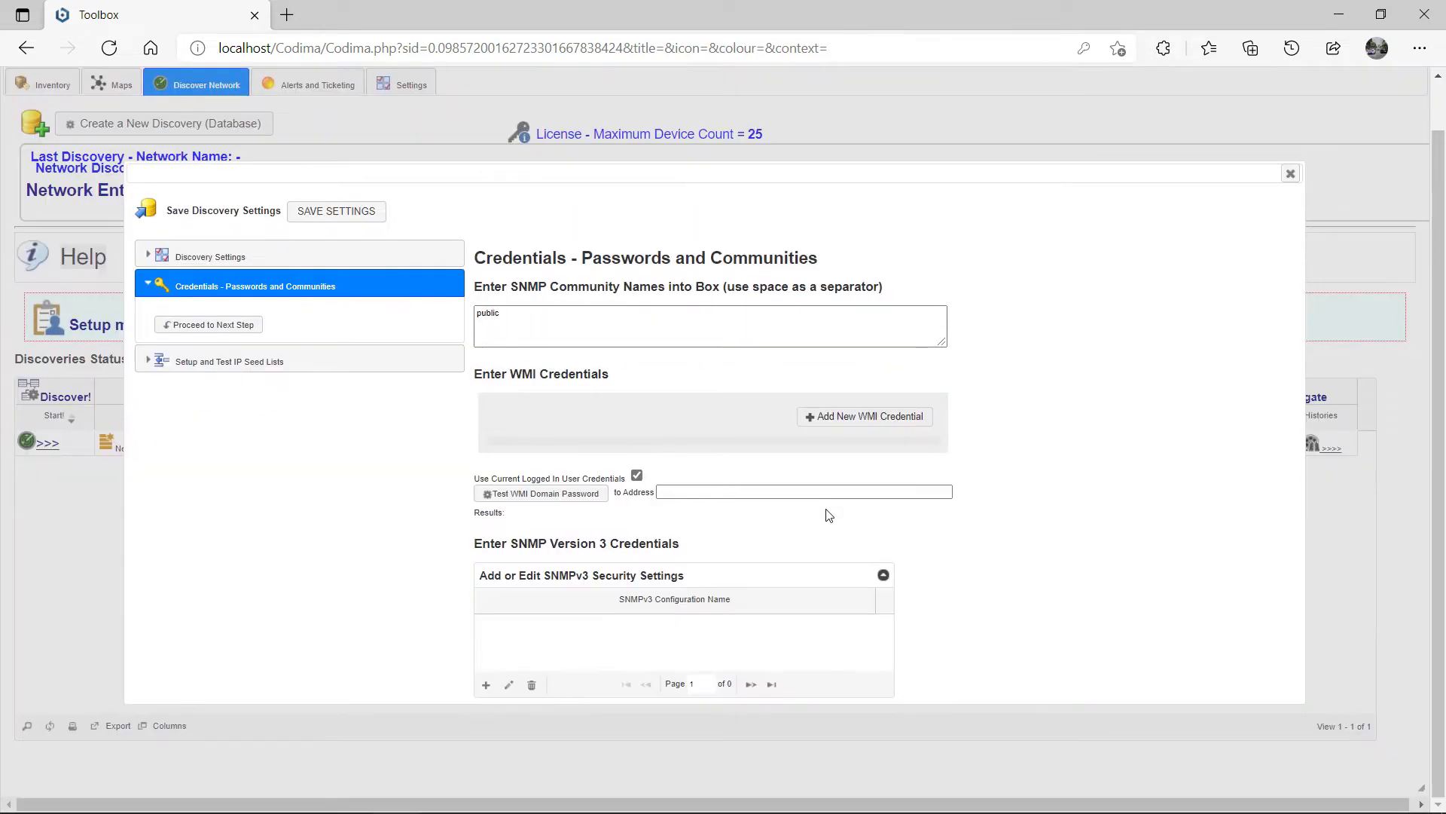
left_click(486, 695)
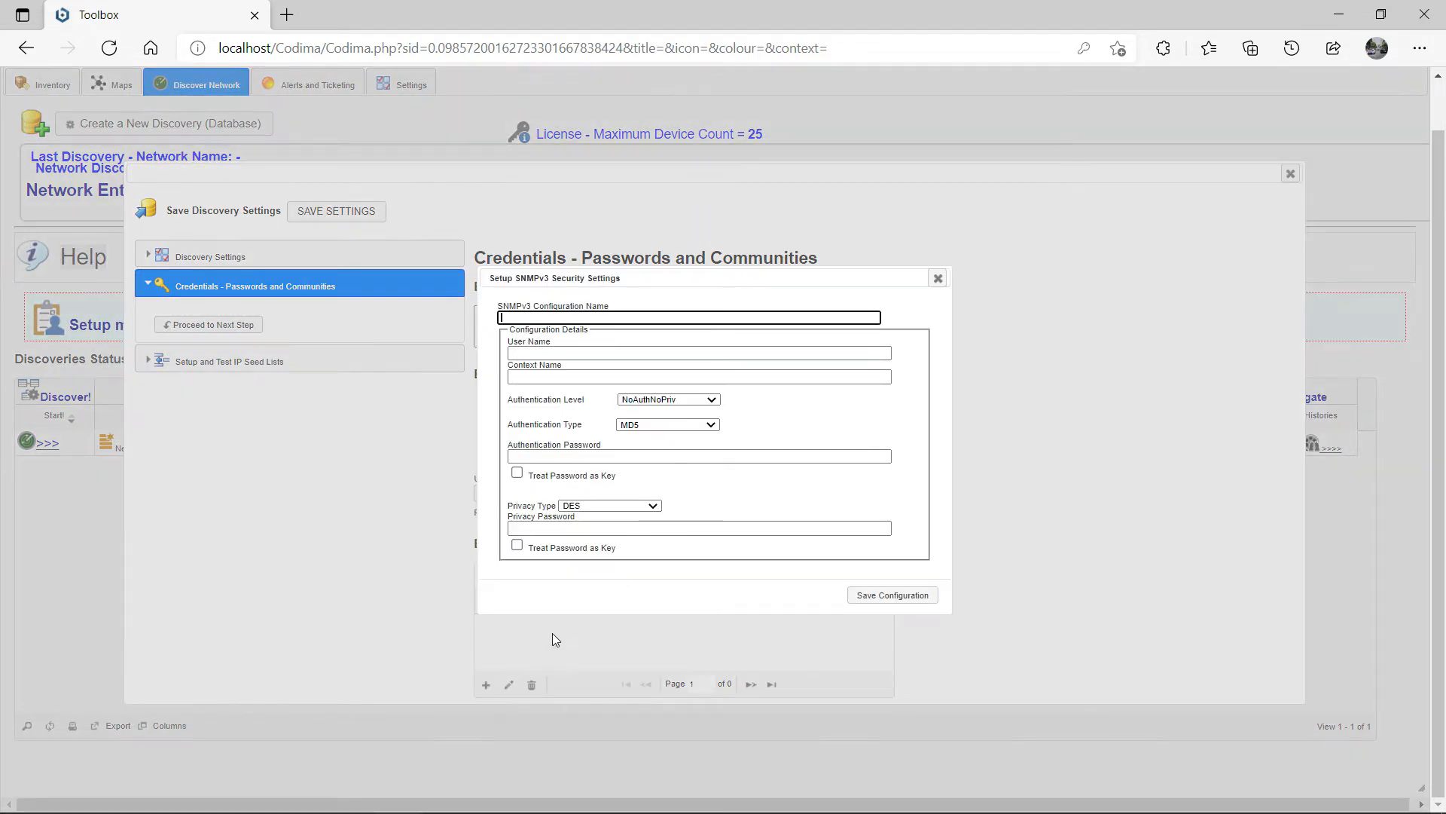
left_click(939, 279)
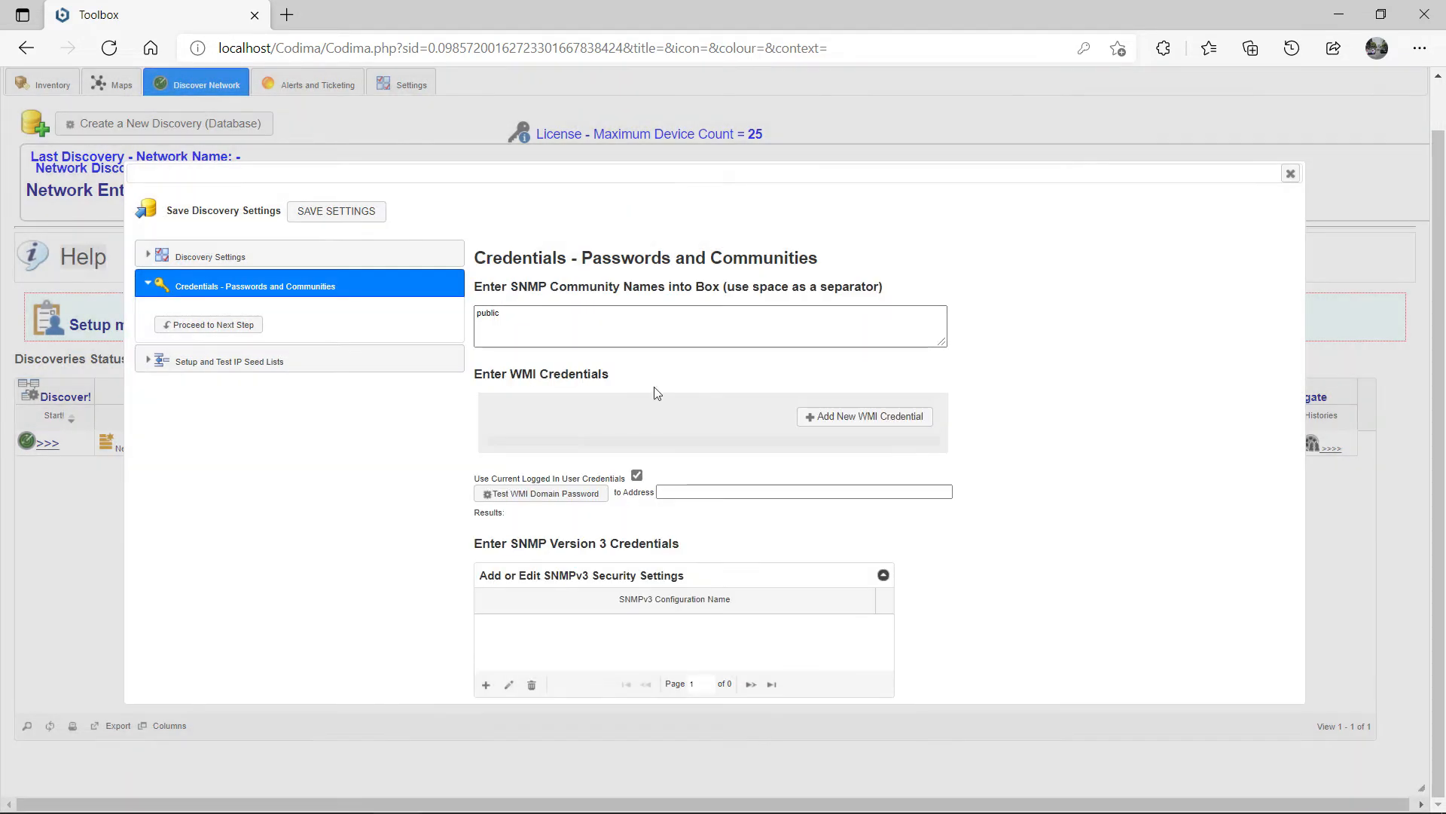
left_click(178, 368)
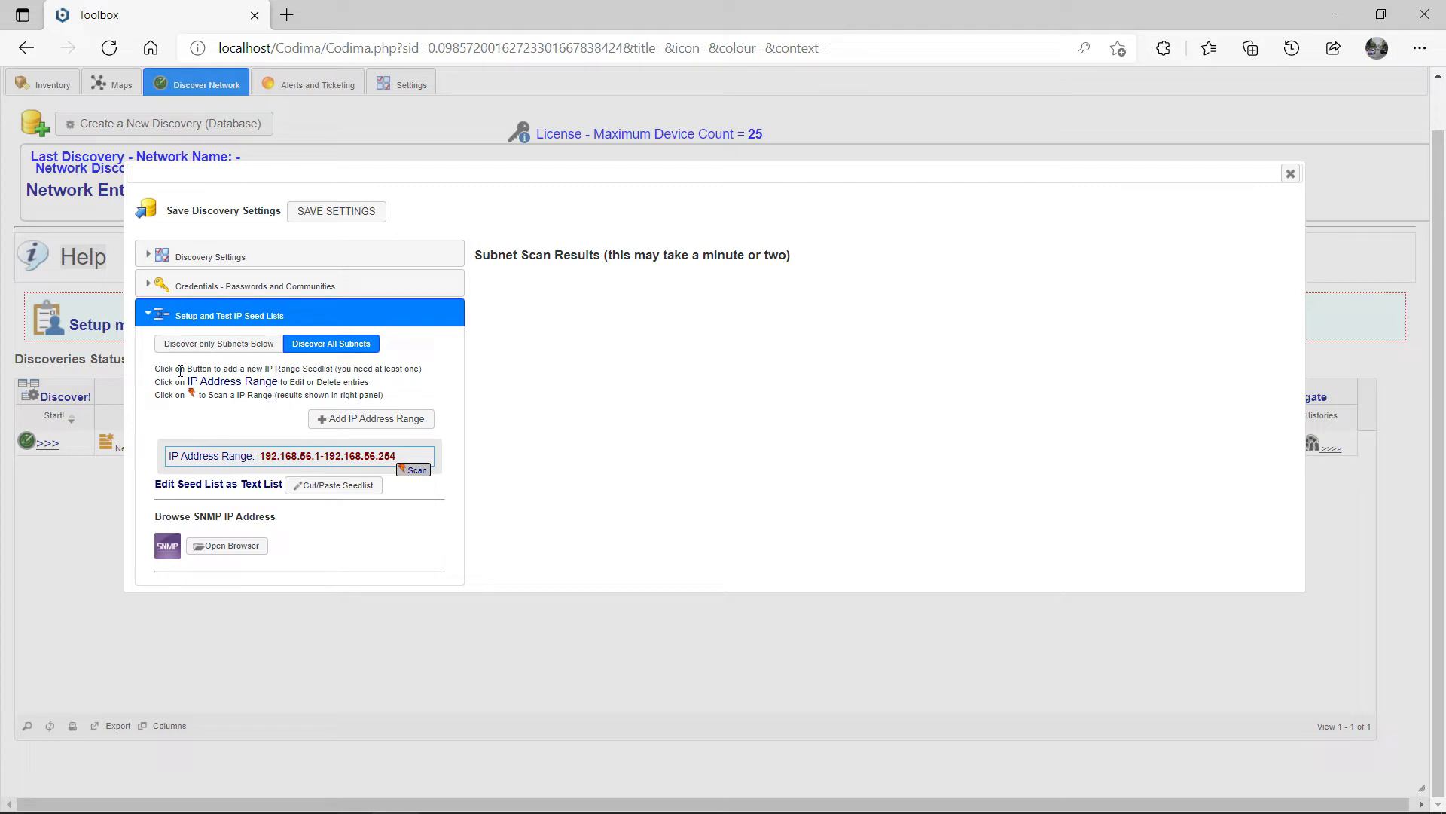
Step: Keep Discover All Subnets, leave 192.168.56.1-192.168.56.254 unchanged, and start a 1.1.1.1-1.1.1.4 range
left_click(201, 346)
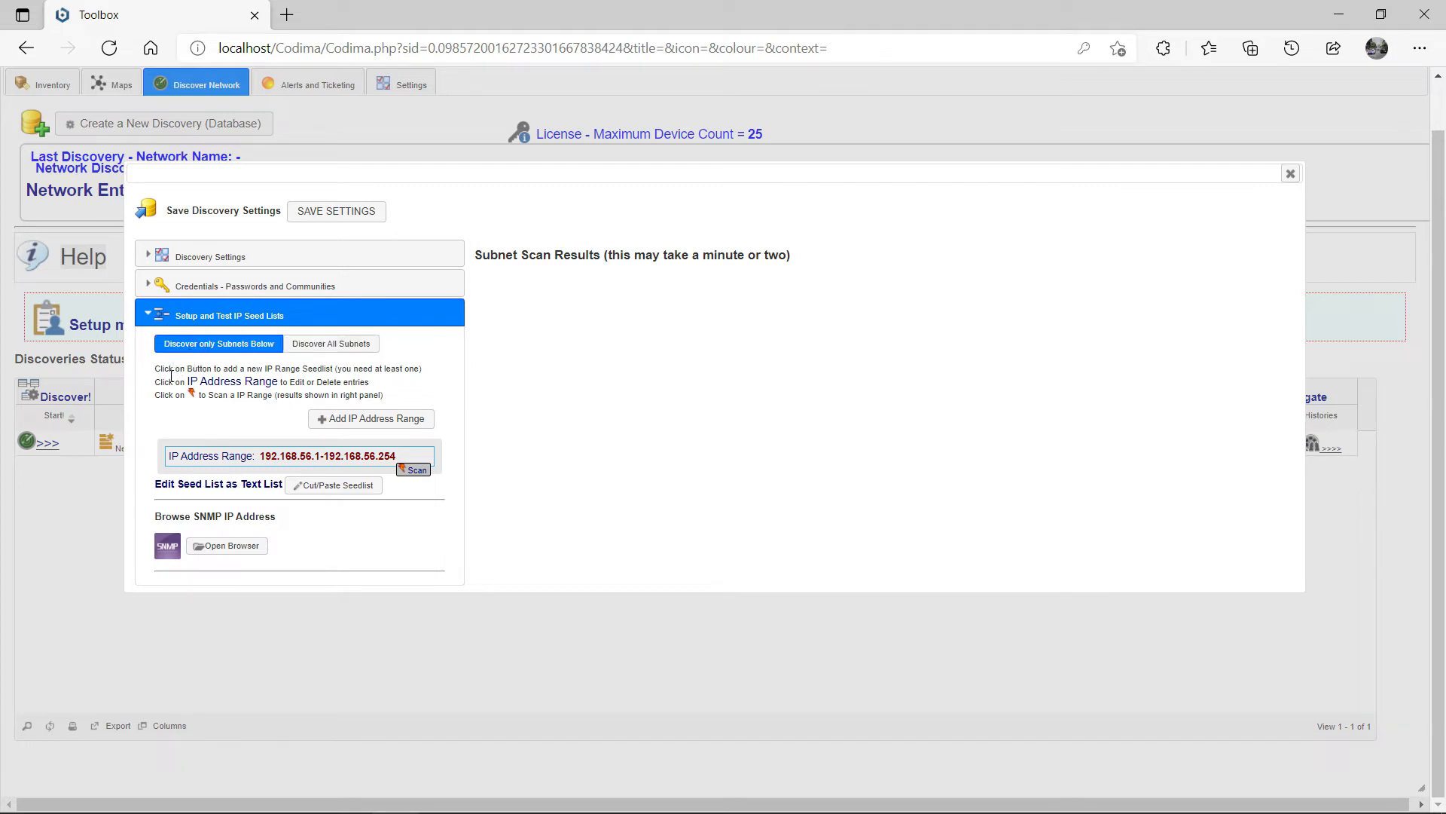
left_click(367, 351)
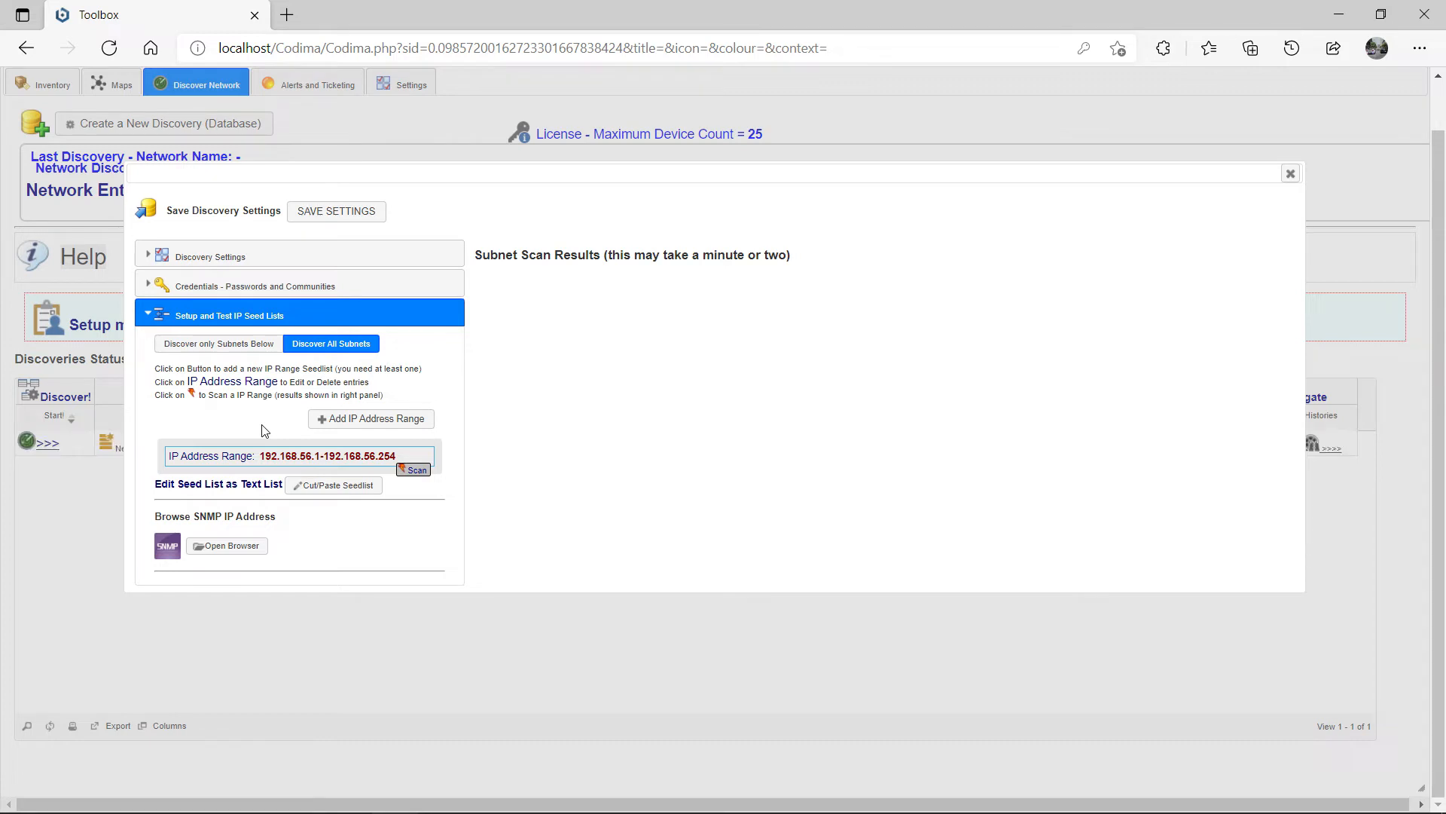
triple_click(294, 465)
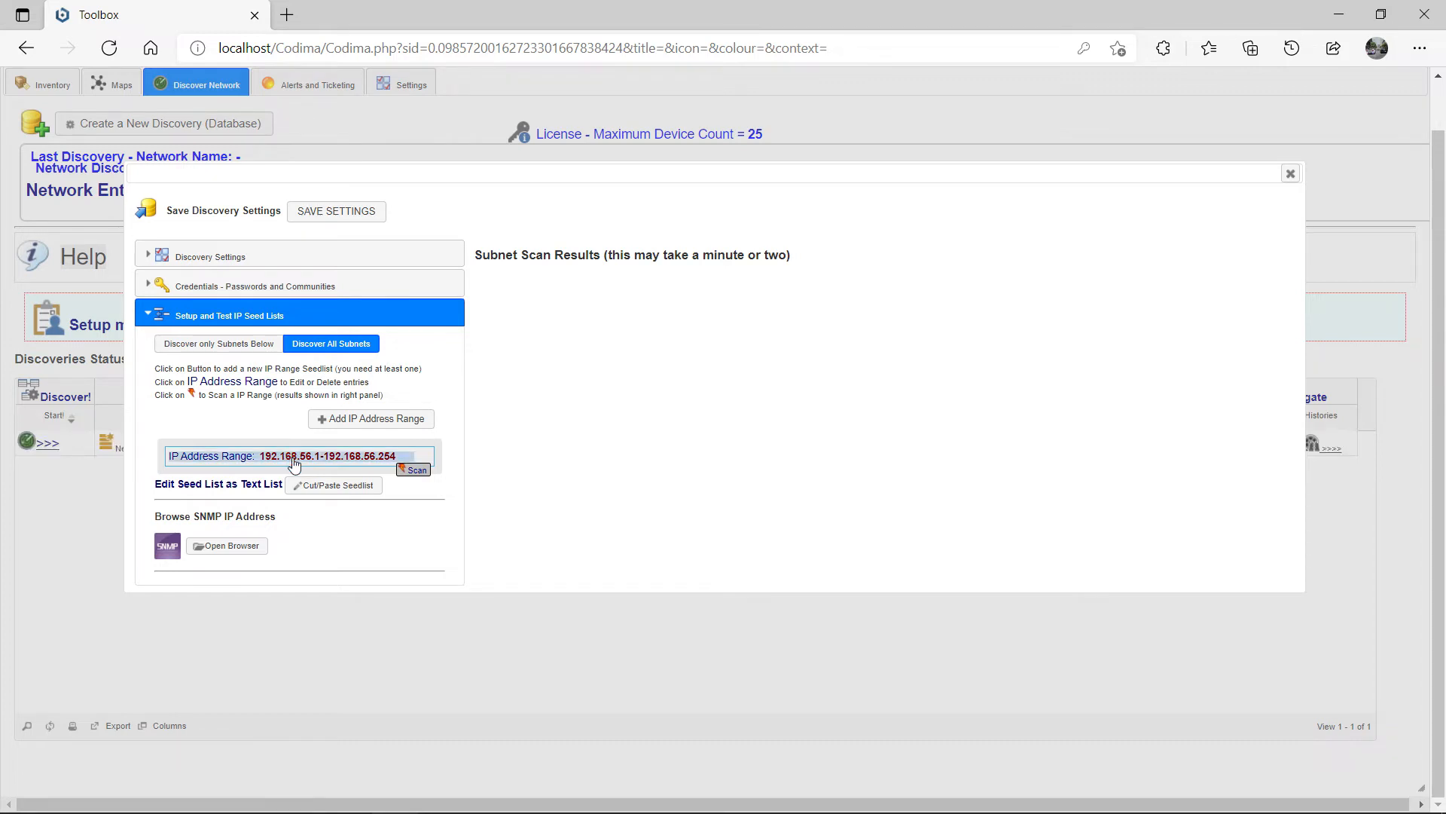
left_click(293, 464)
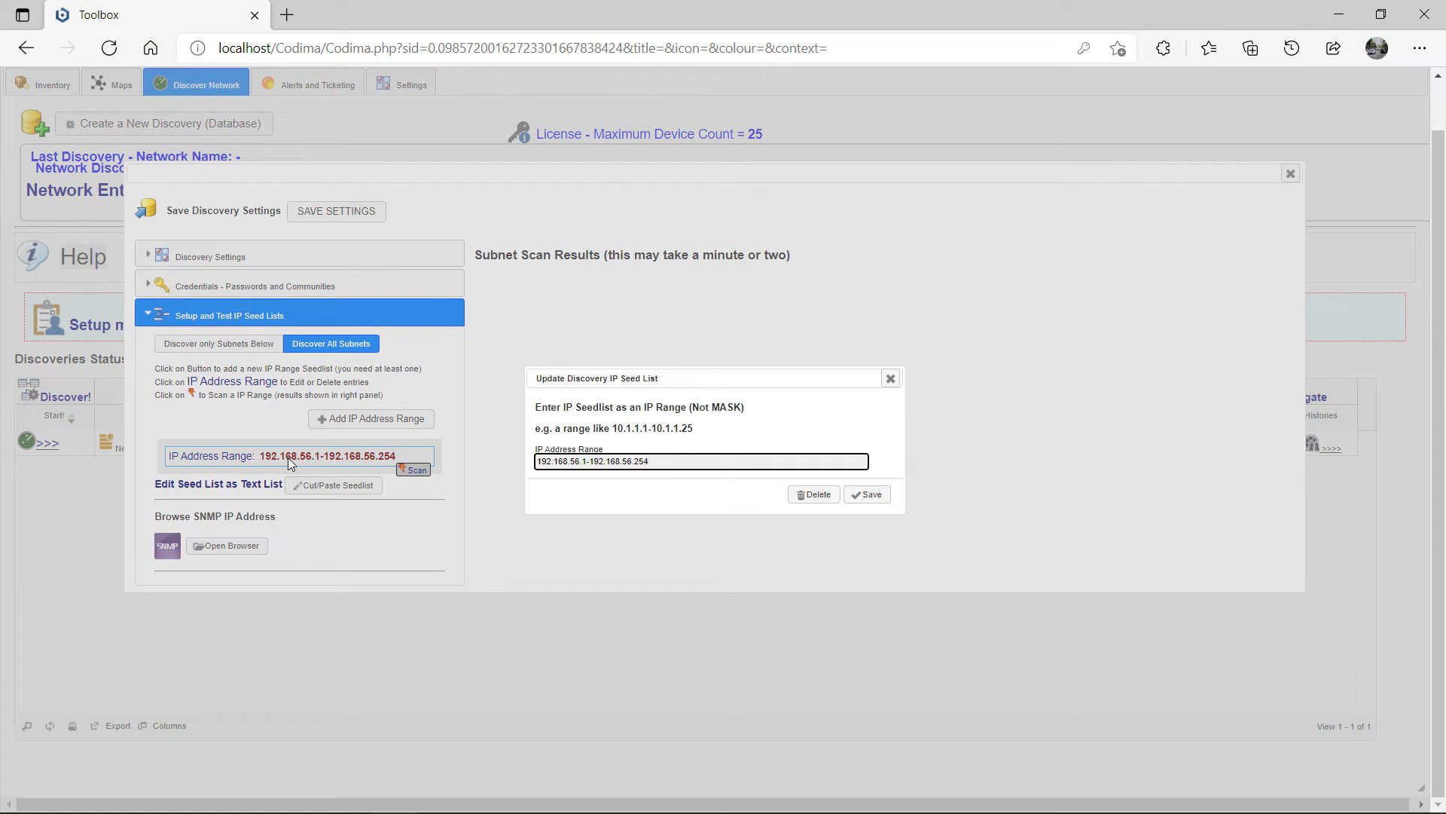
left_click(891, 378)
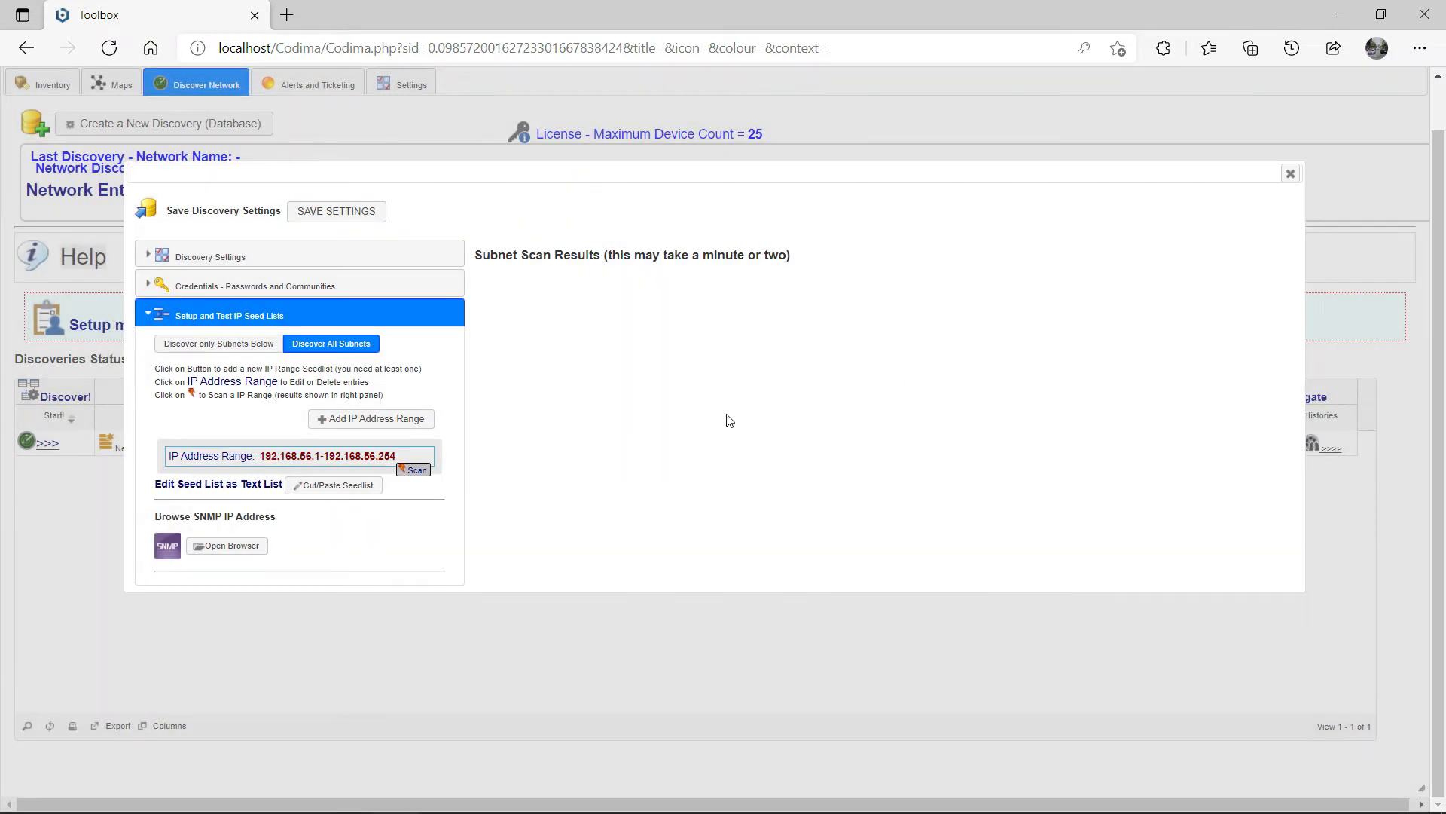
left_click(362, 420)
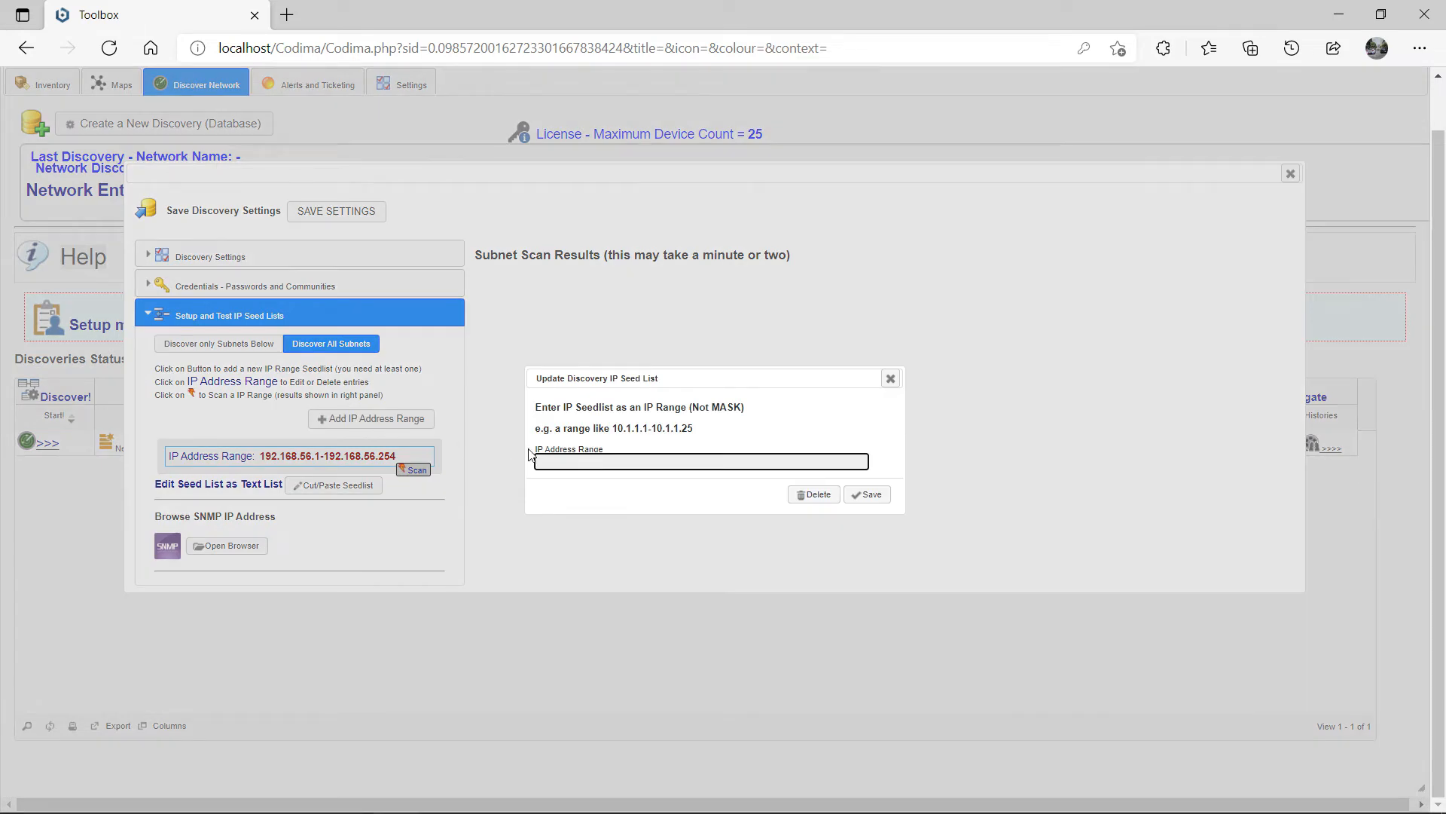
type("1.1.1.1-1.1.1.4")
Step: Save the 1.1.1.1-1.1.1.4 range, review the seed list as text, and save the discovery settings
left_click(868, 495)
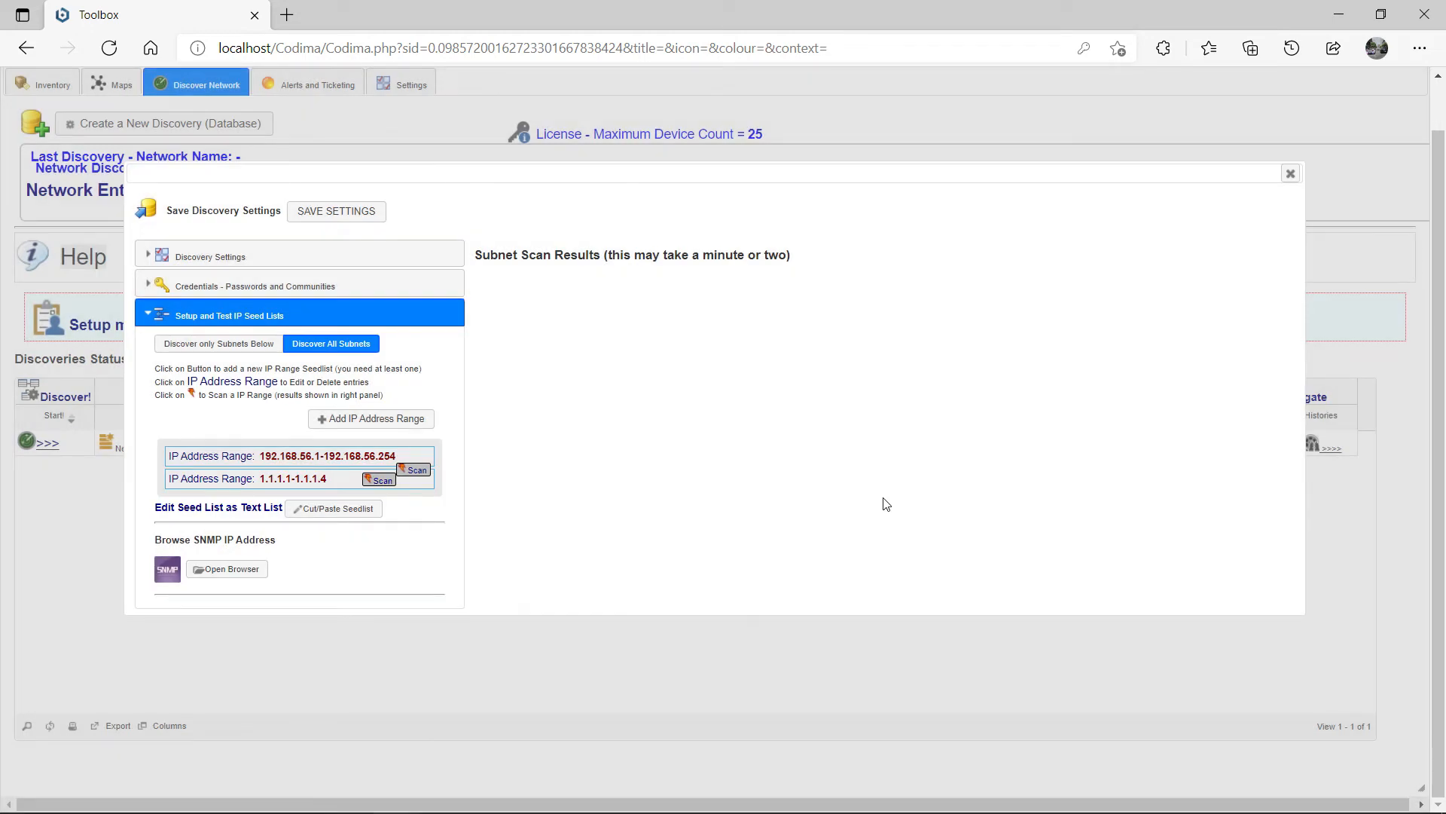
left_click(336, 512)
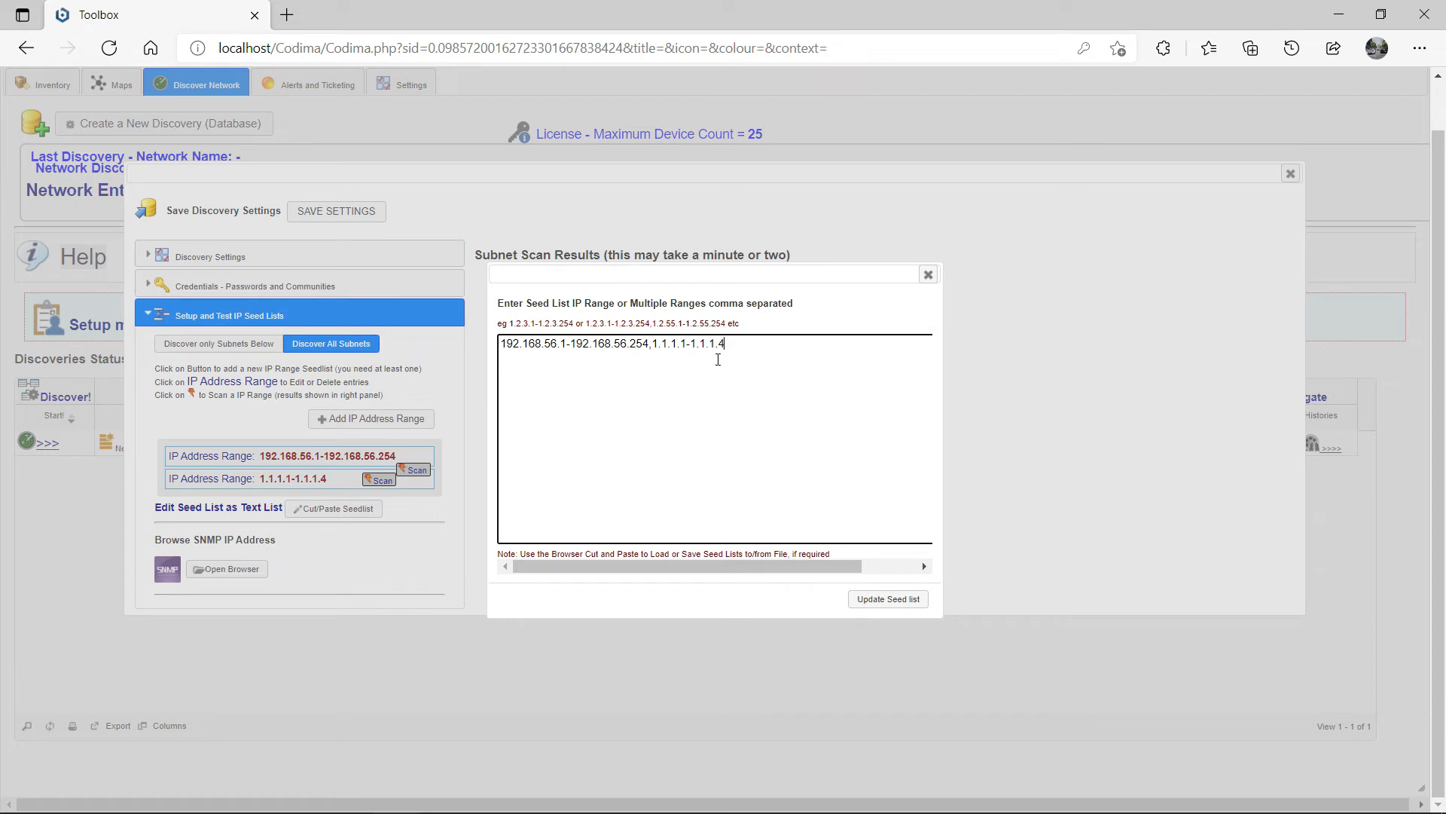
left_click_drag(718, 360, 496, 332)
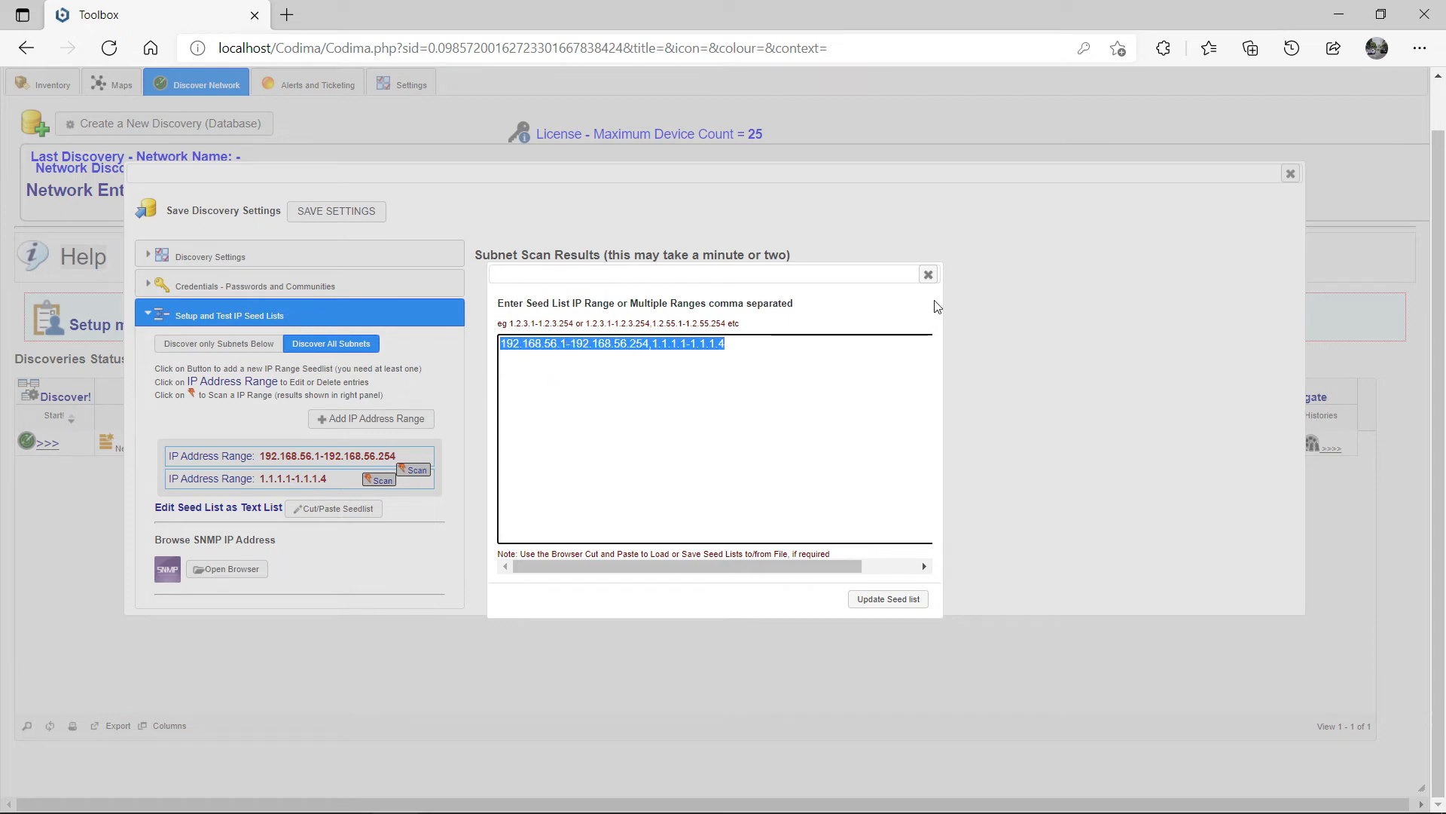
left_click(928, 275)
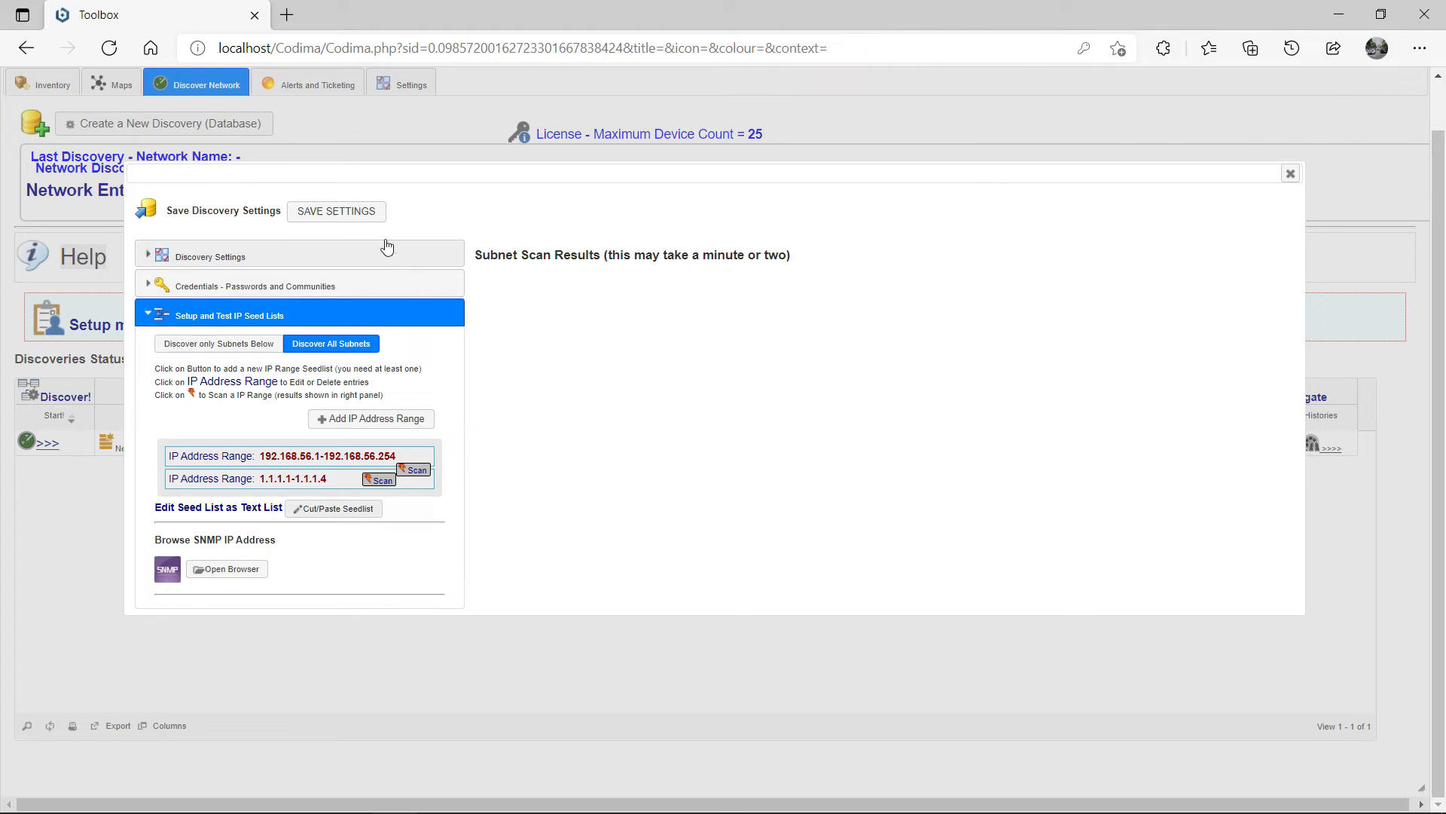
left_click(372, 216)
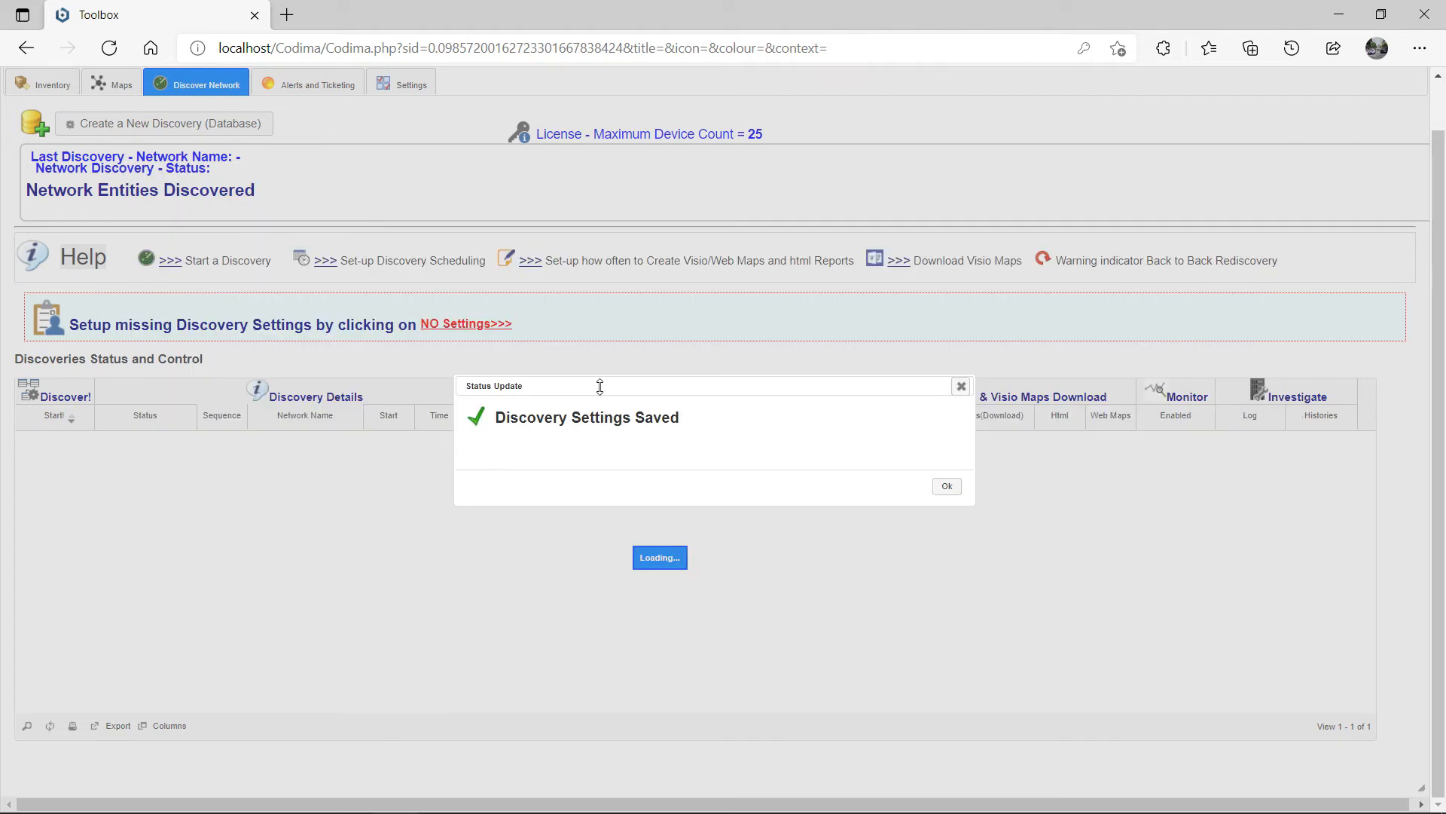
left_click(947, 488)
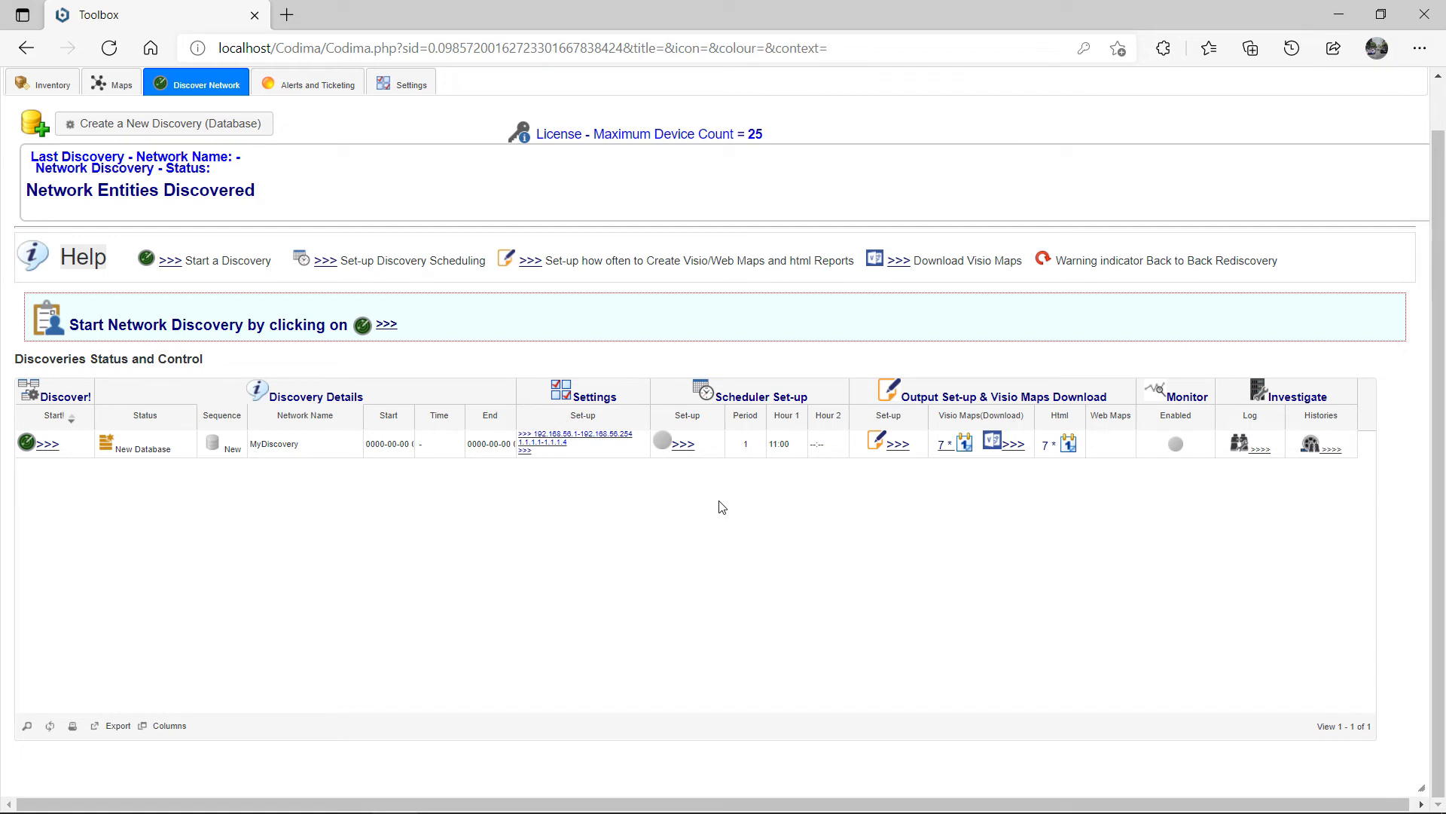
Step: Enable MyDiscovery's scheduler: every 7 days starting 12:00, extra run at 22:00, then save
left_click(686, 448)
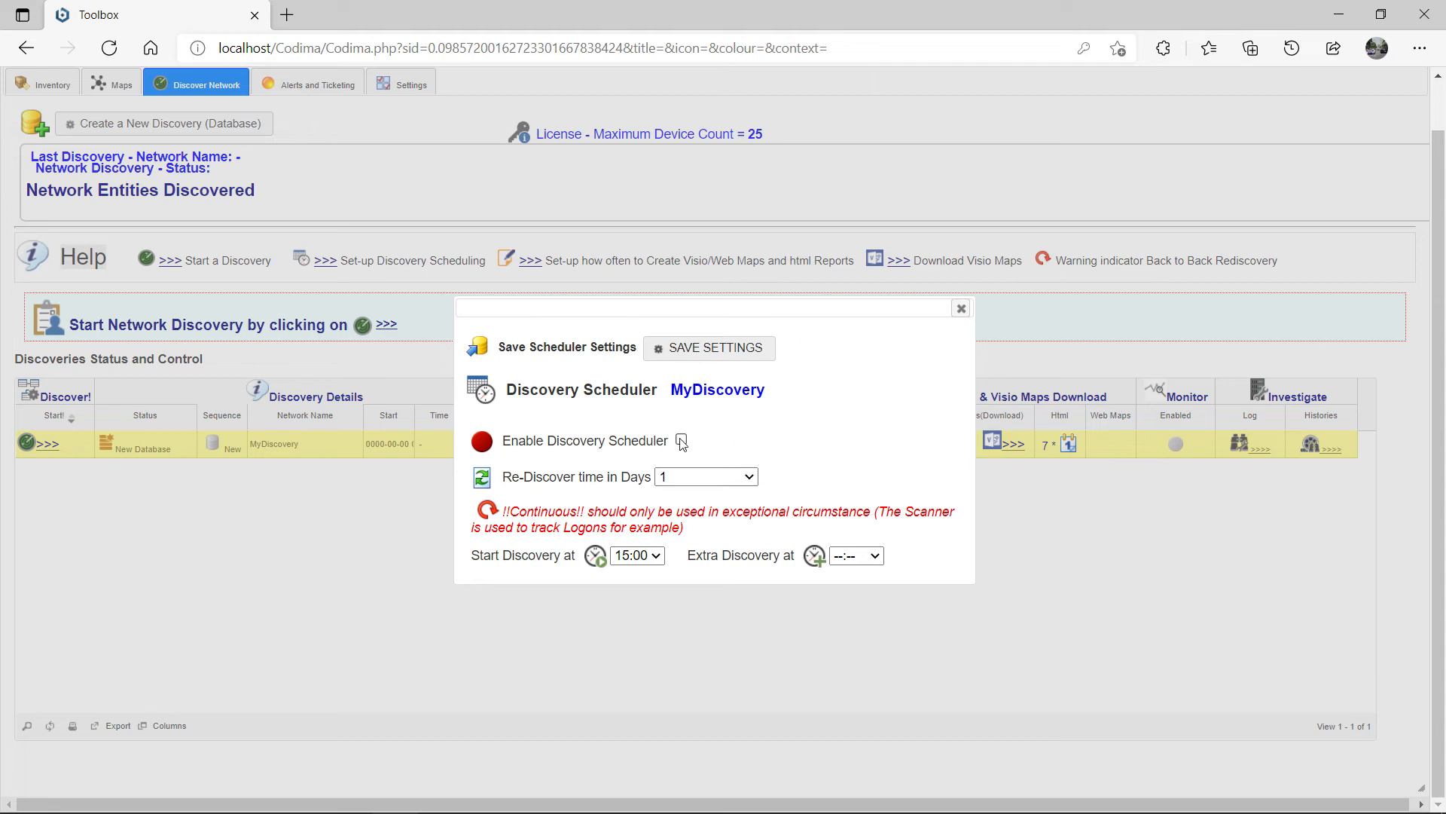
left_click(682, 442)
left_click(708, 478)
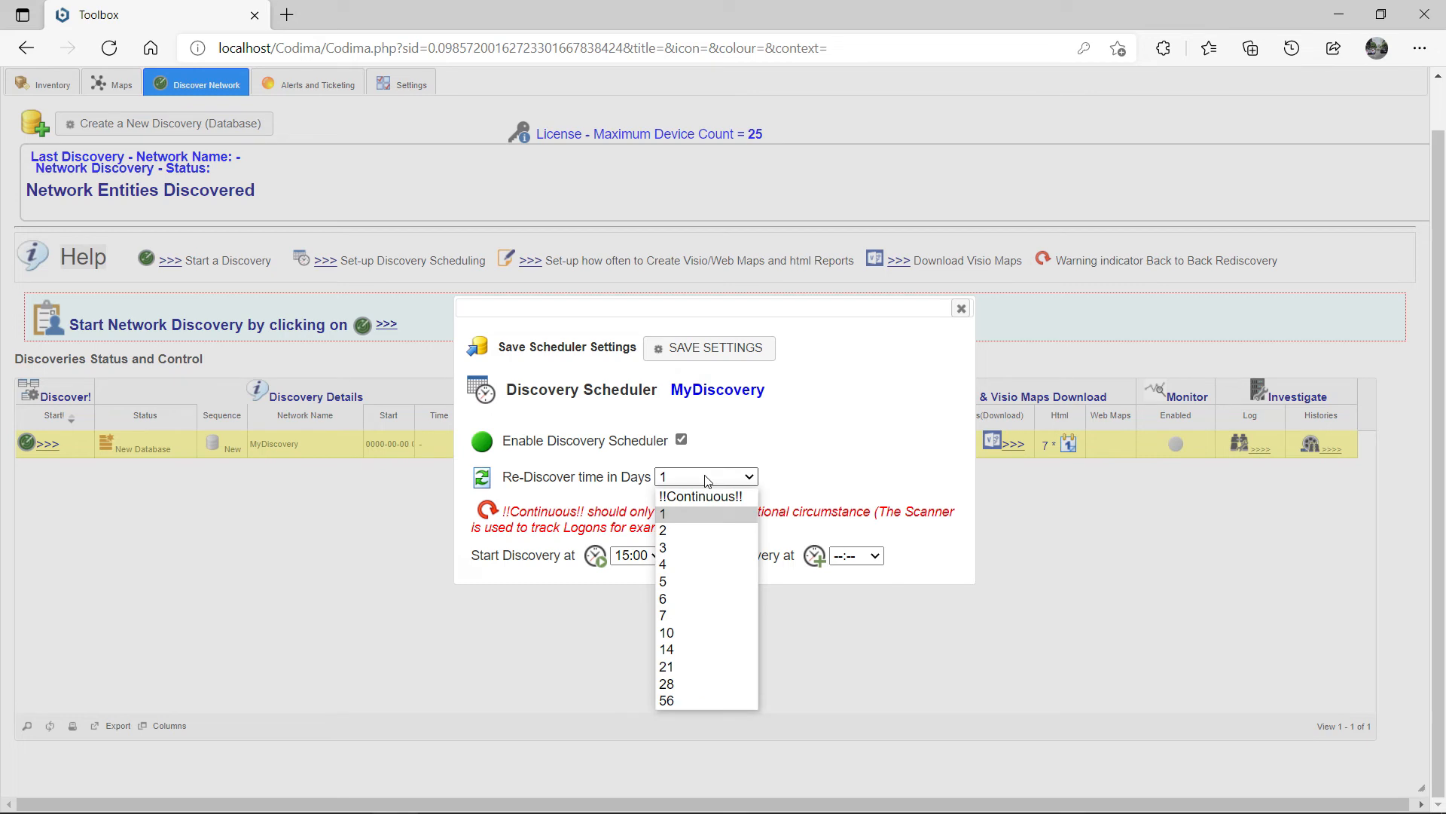
left_click(689, 616)
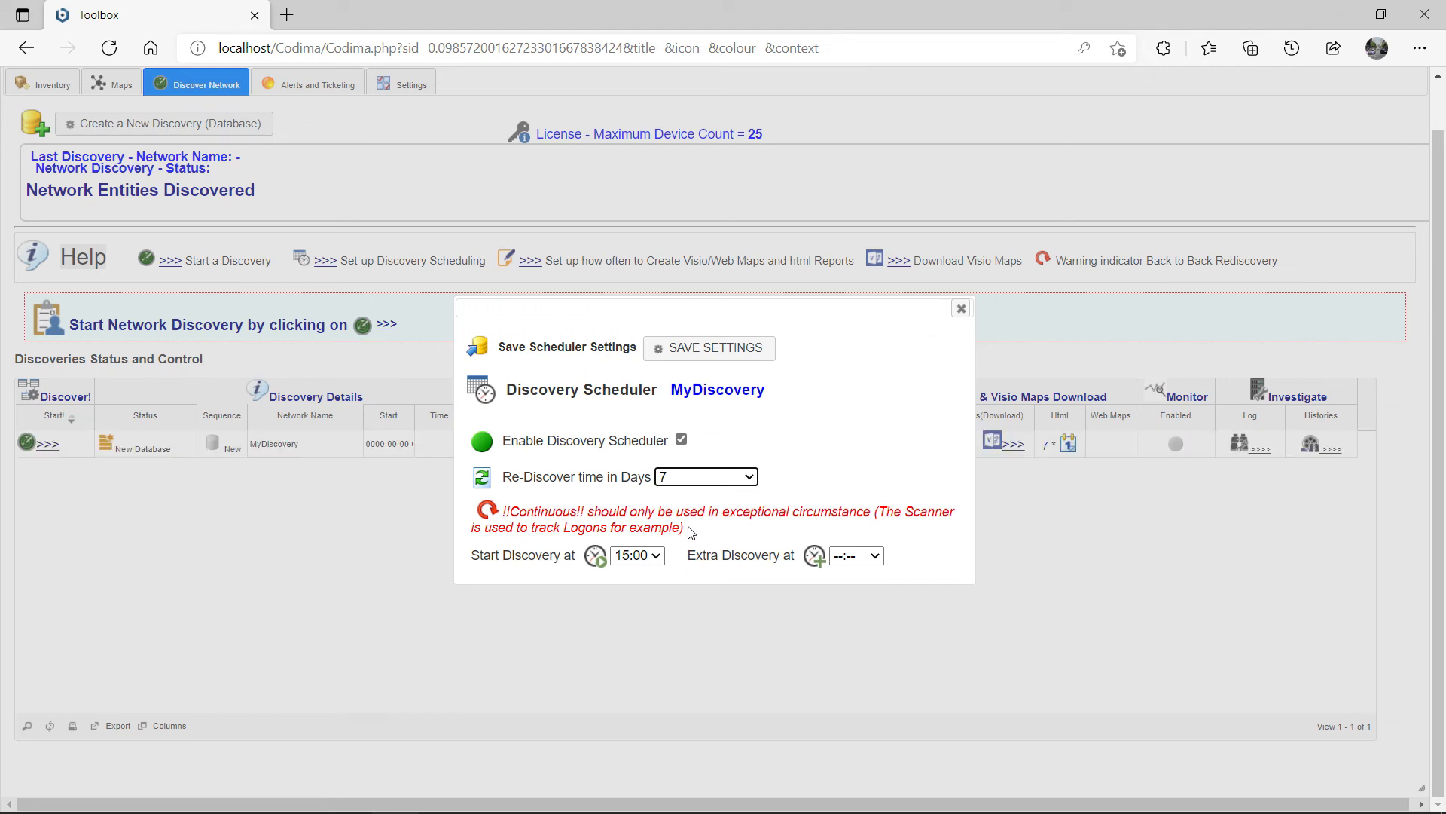
left_click(652, 562)
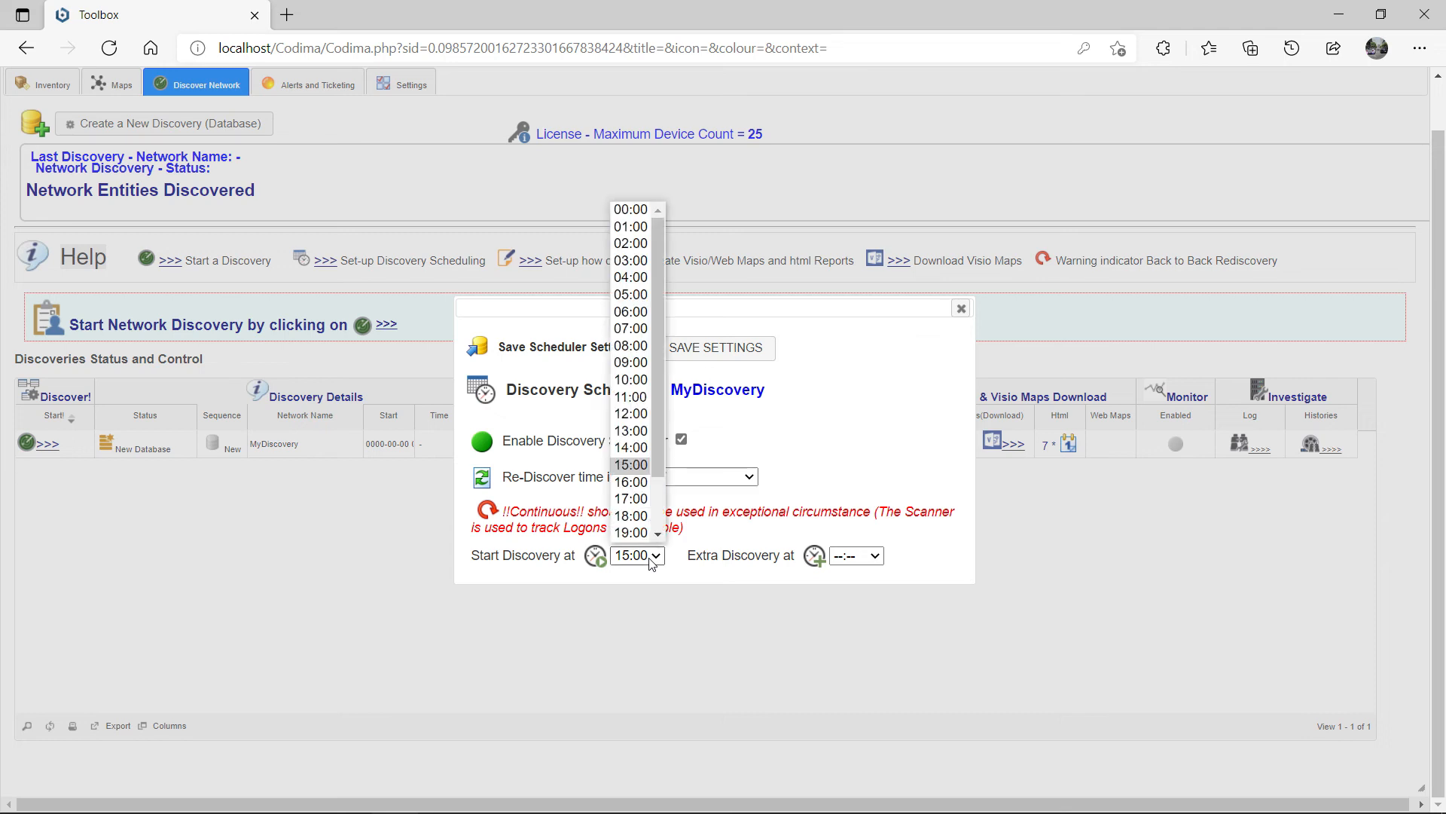
left_click(648, 419)
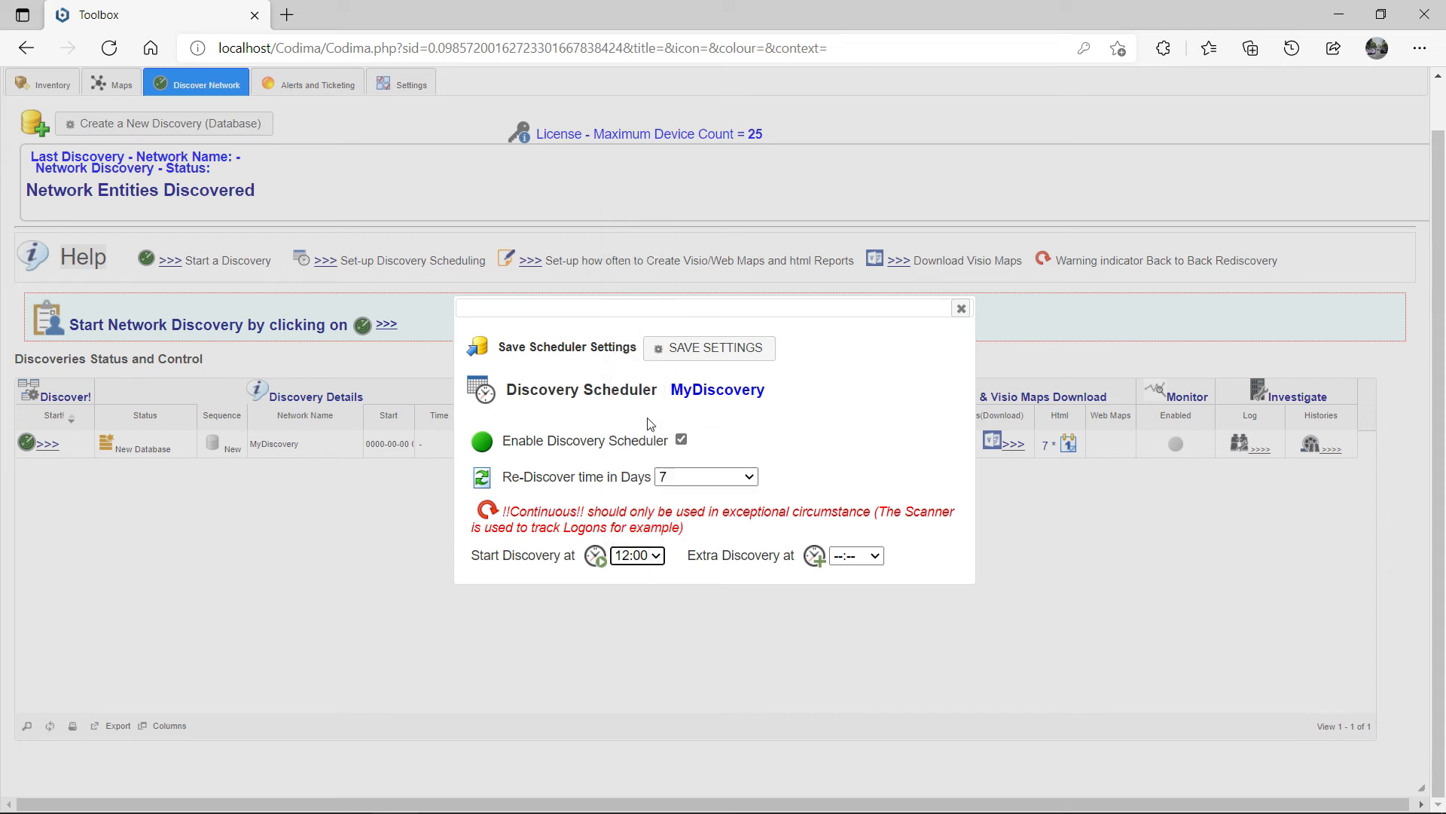
left_click(867, 556)
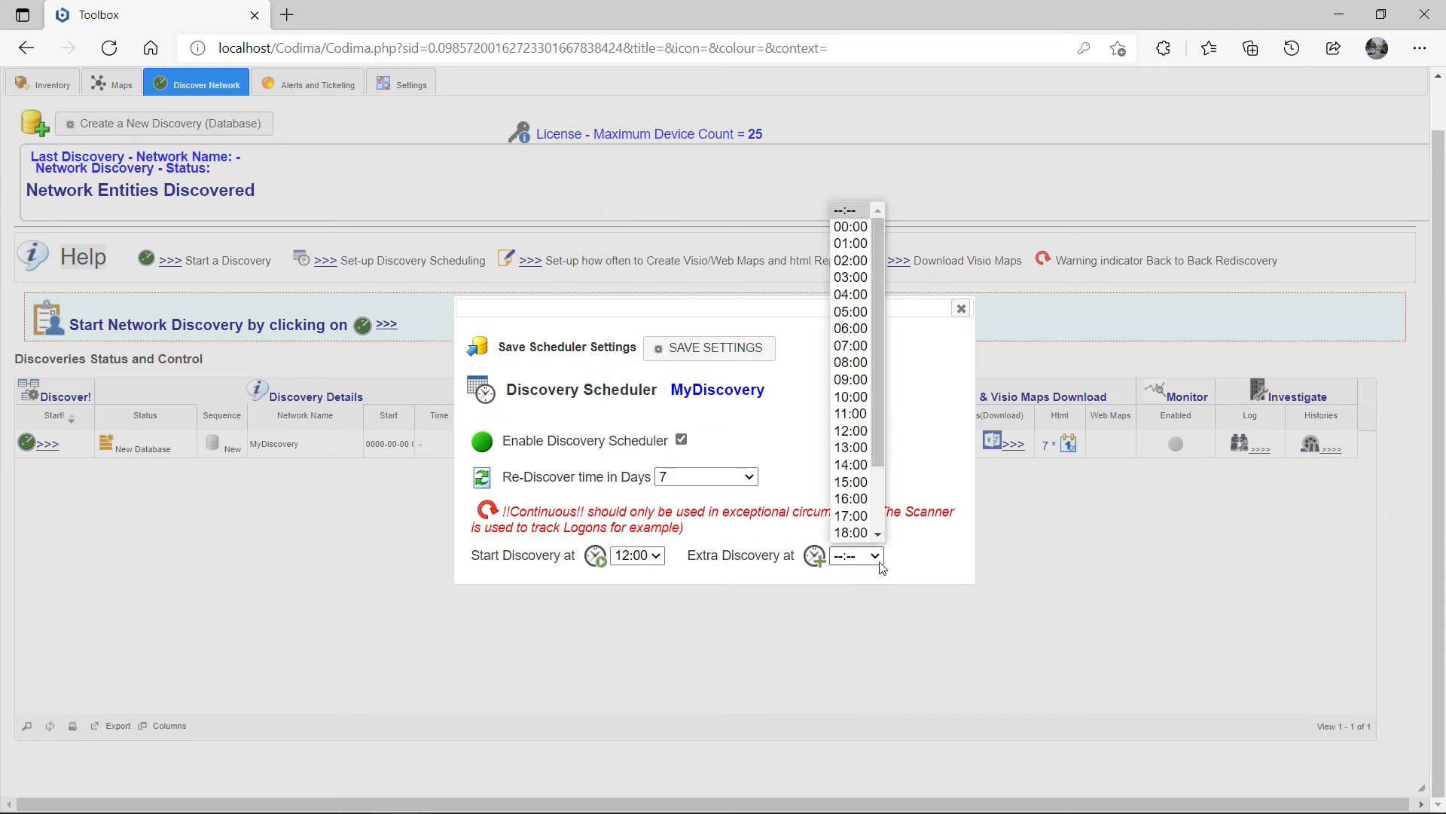
scroll(859, 530, "down", 2)
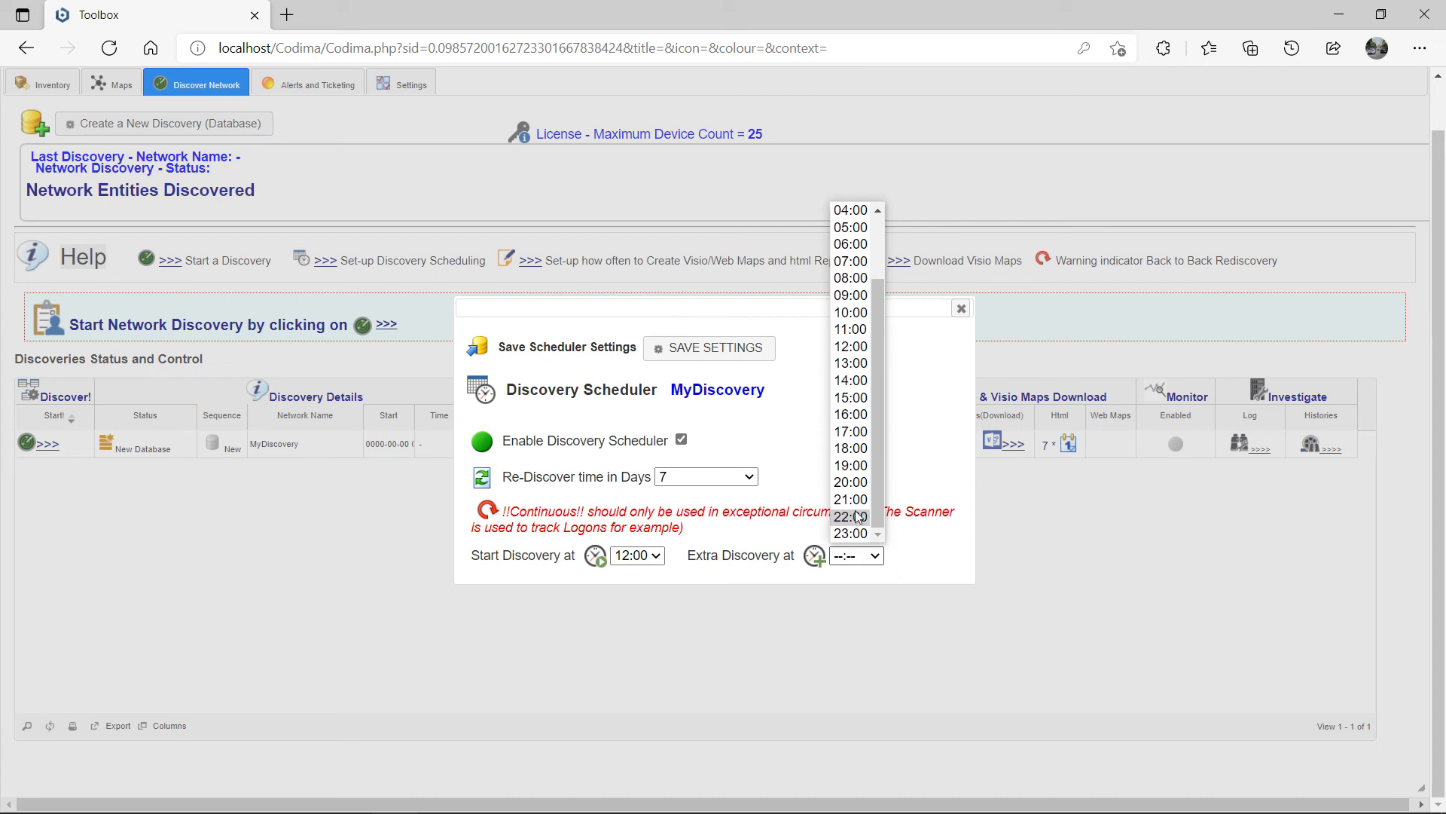
left_click(862, 518)
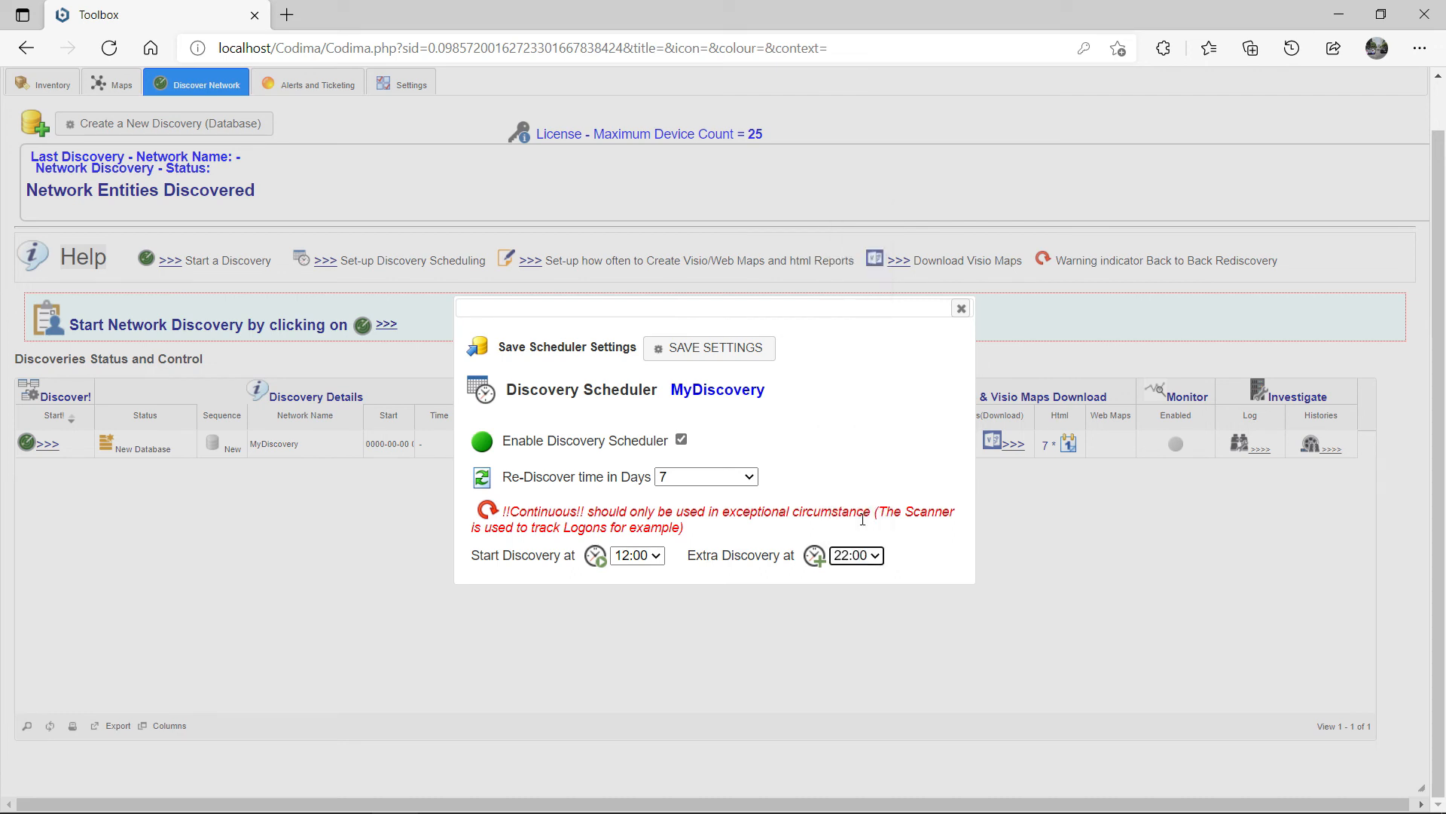
left_click(735, 347)
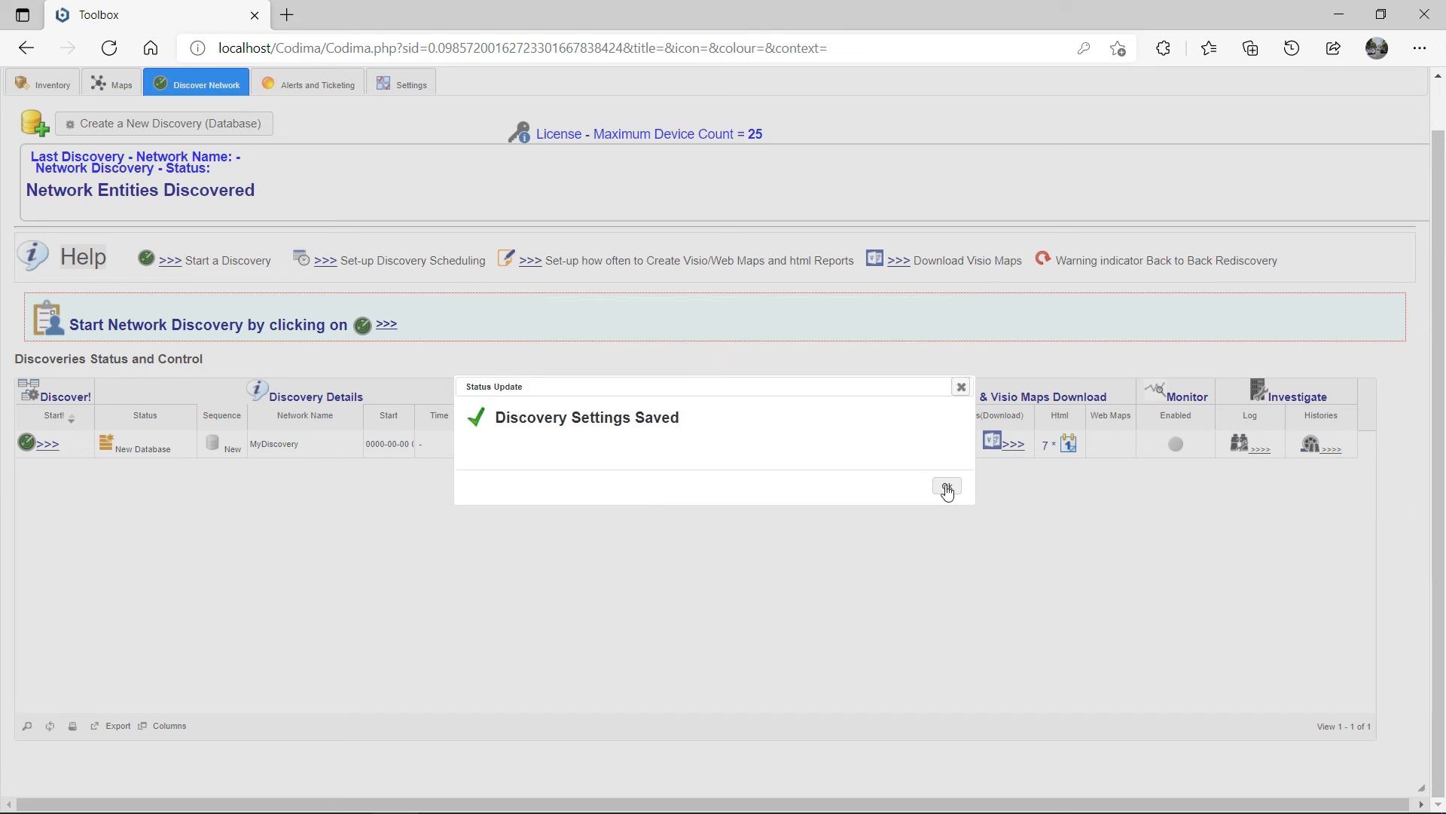
Step: Start the MyDiscovery discovery now and dismiss the credential and request status updates
left_click(947, 487)
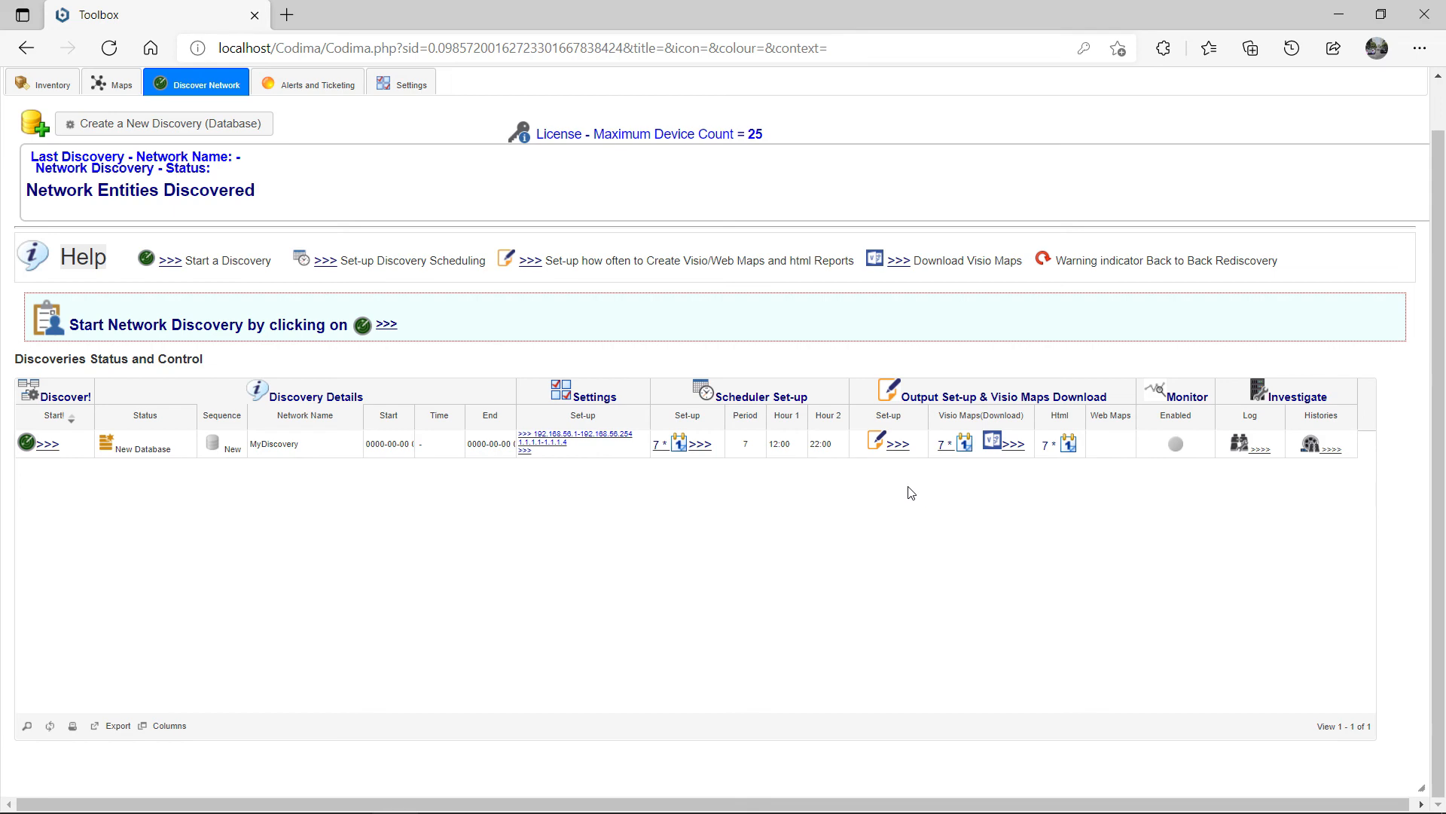
left_click(47, 447)
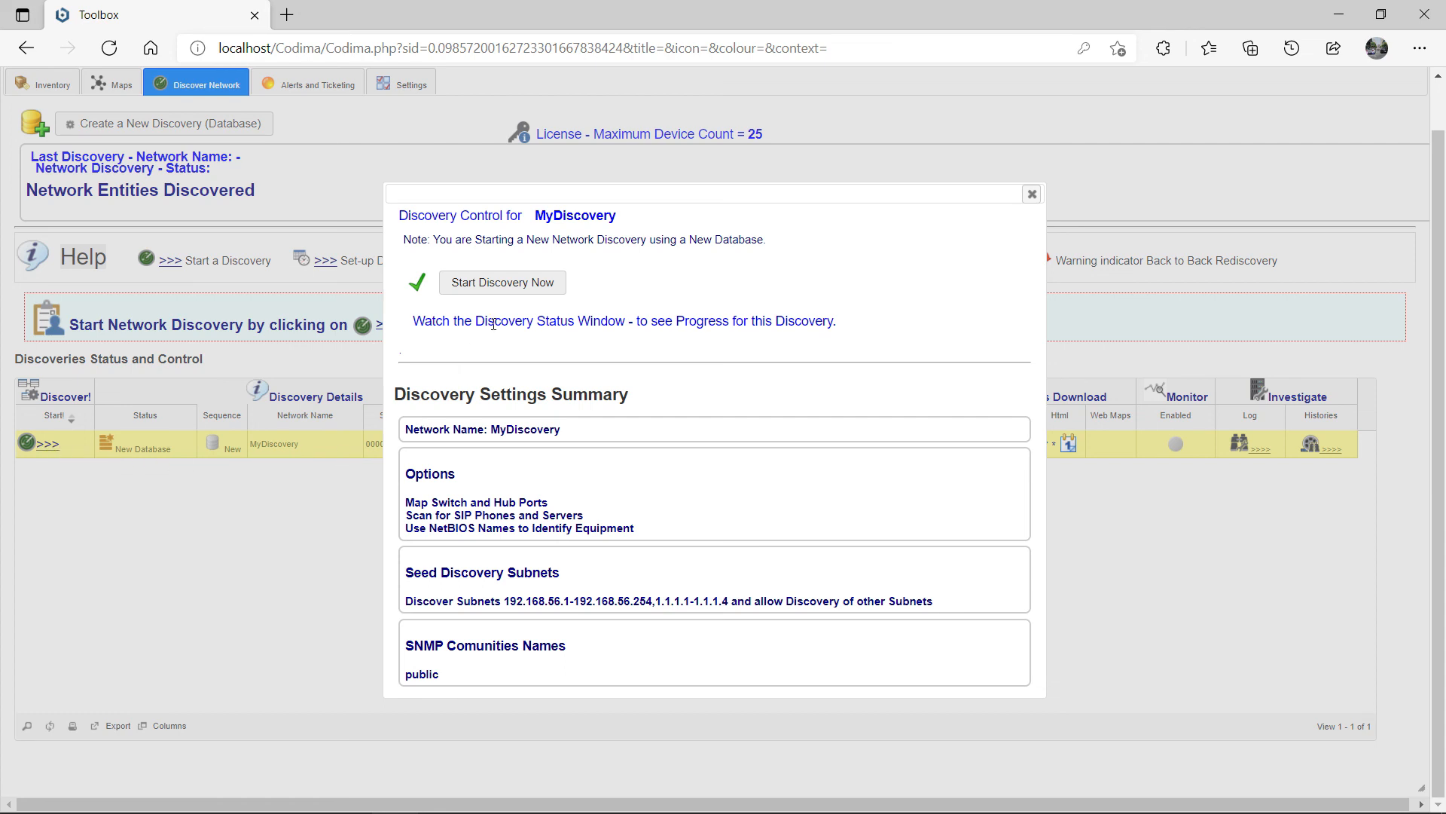
left_click(505, 292)
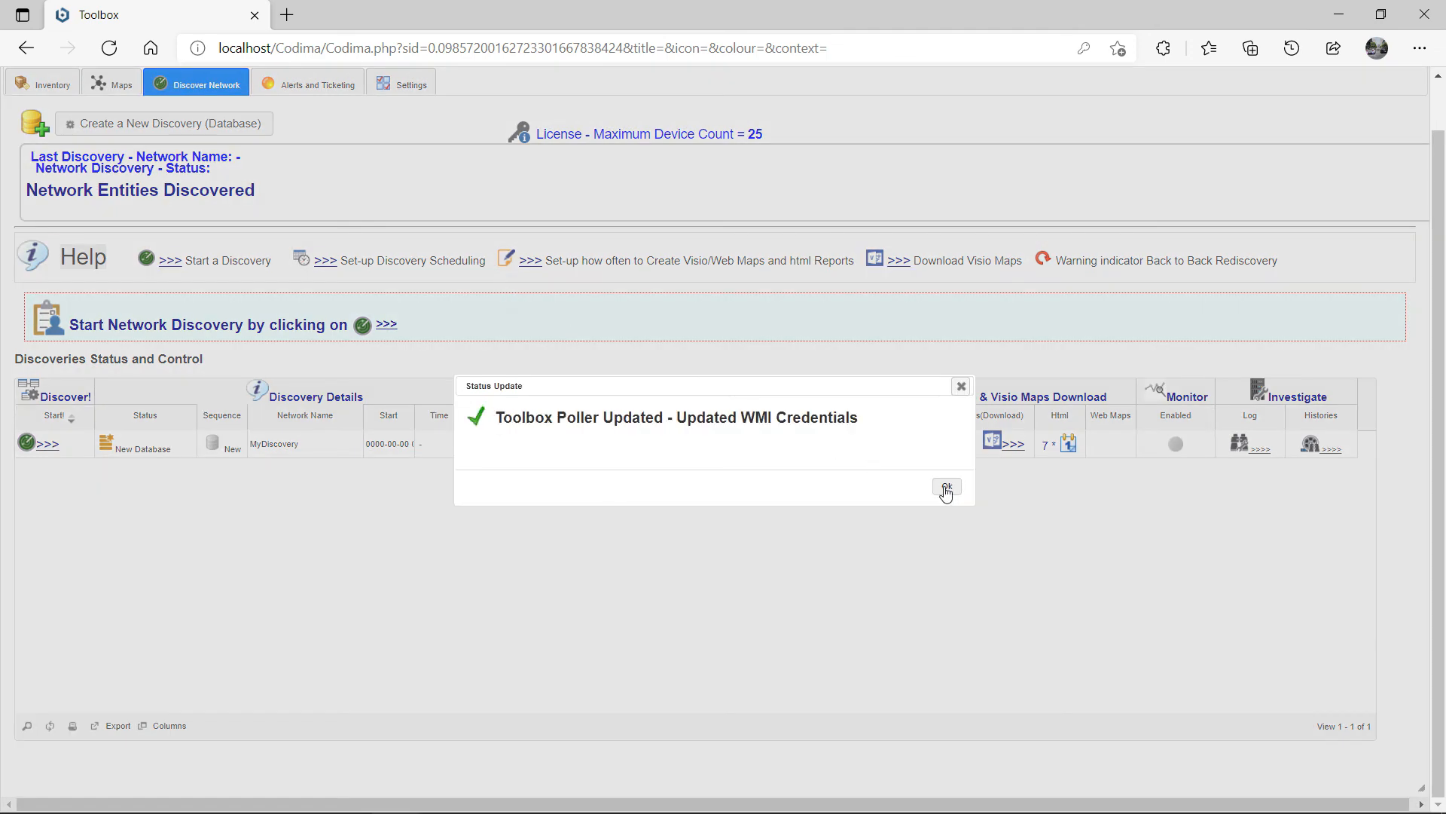
left_click(947, 489)
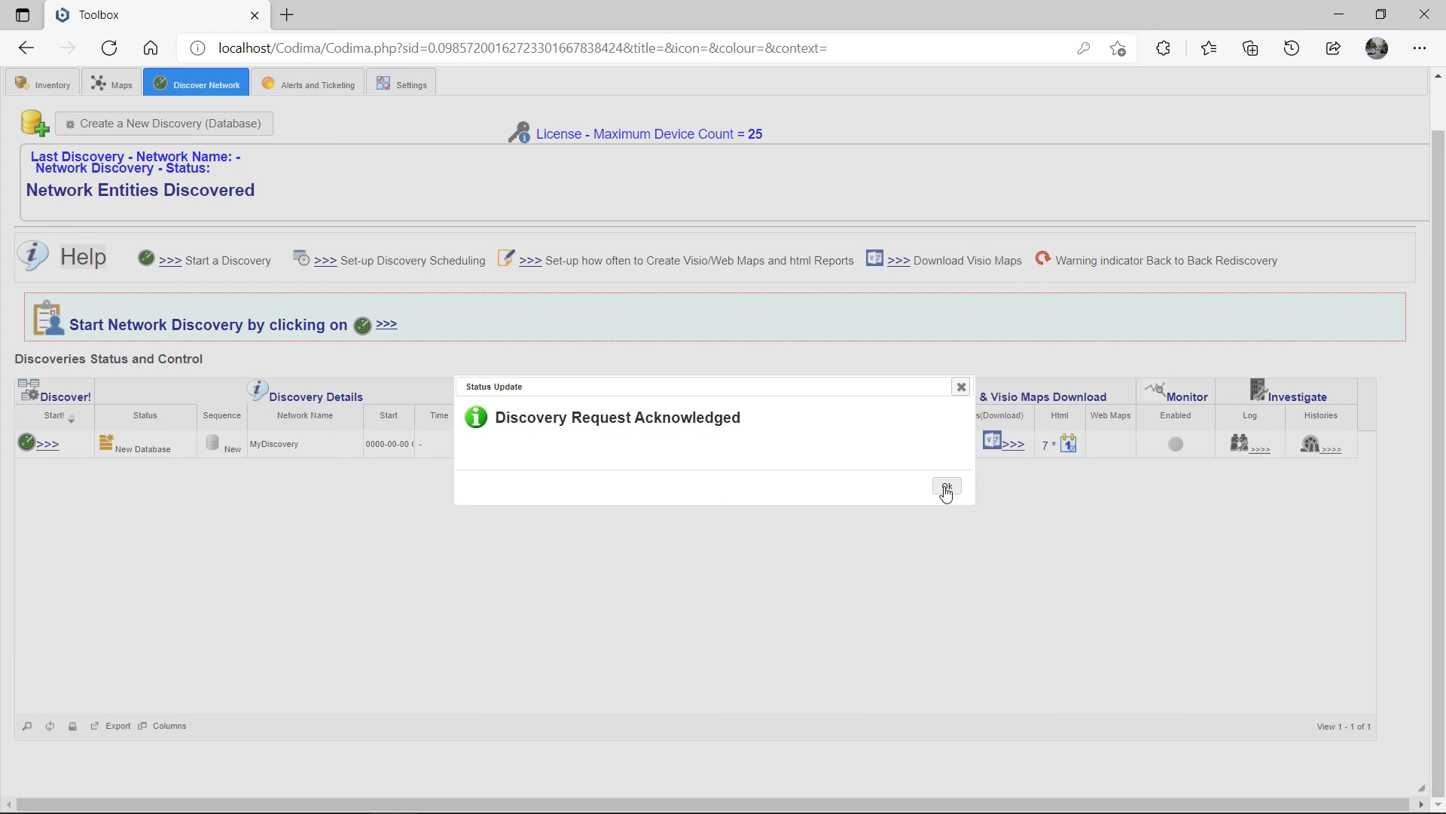
left_click(947, 488)
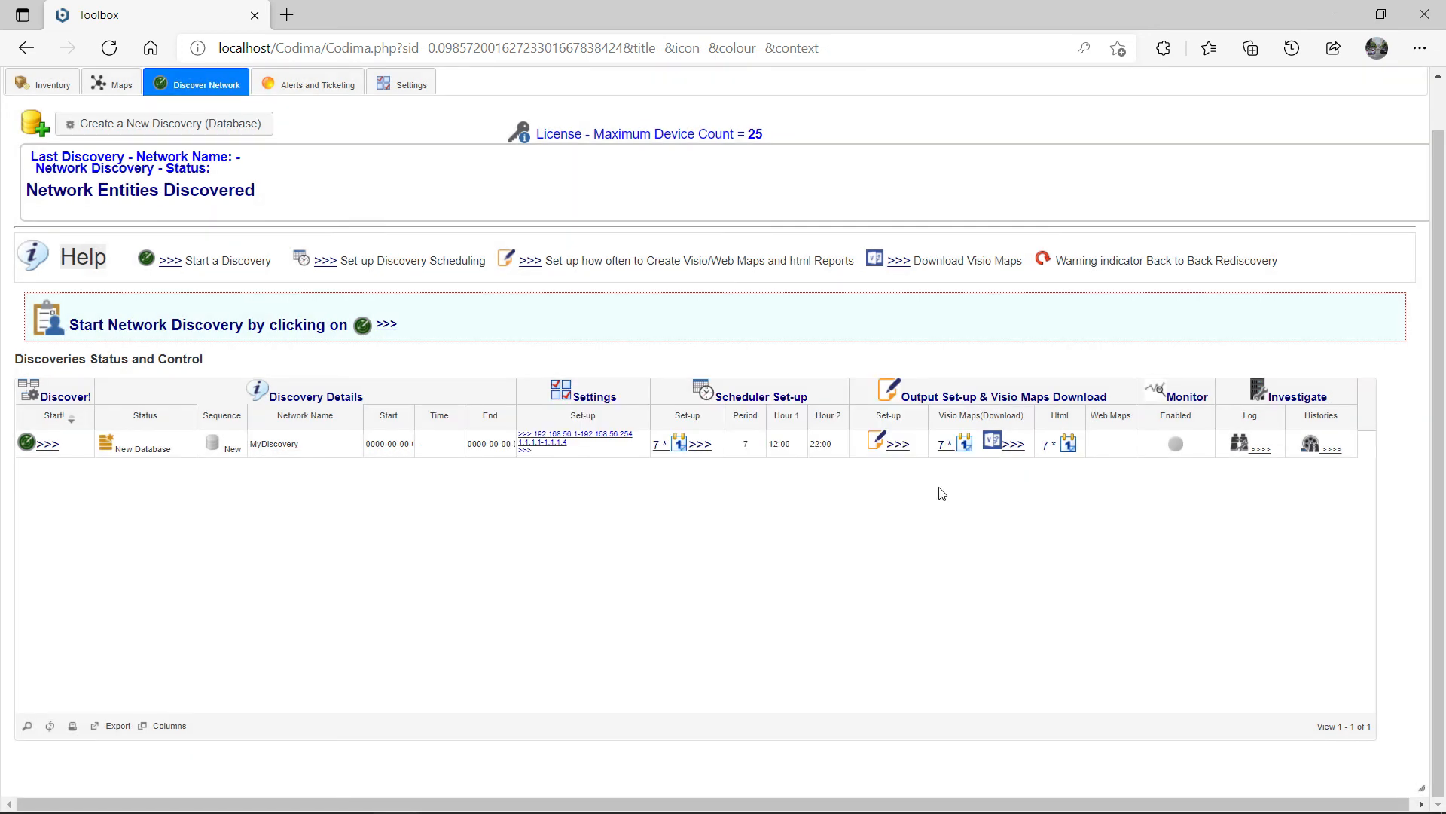